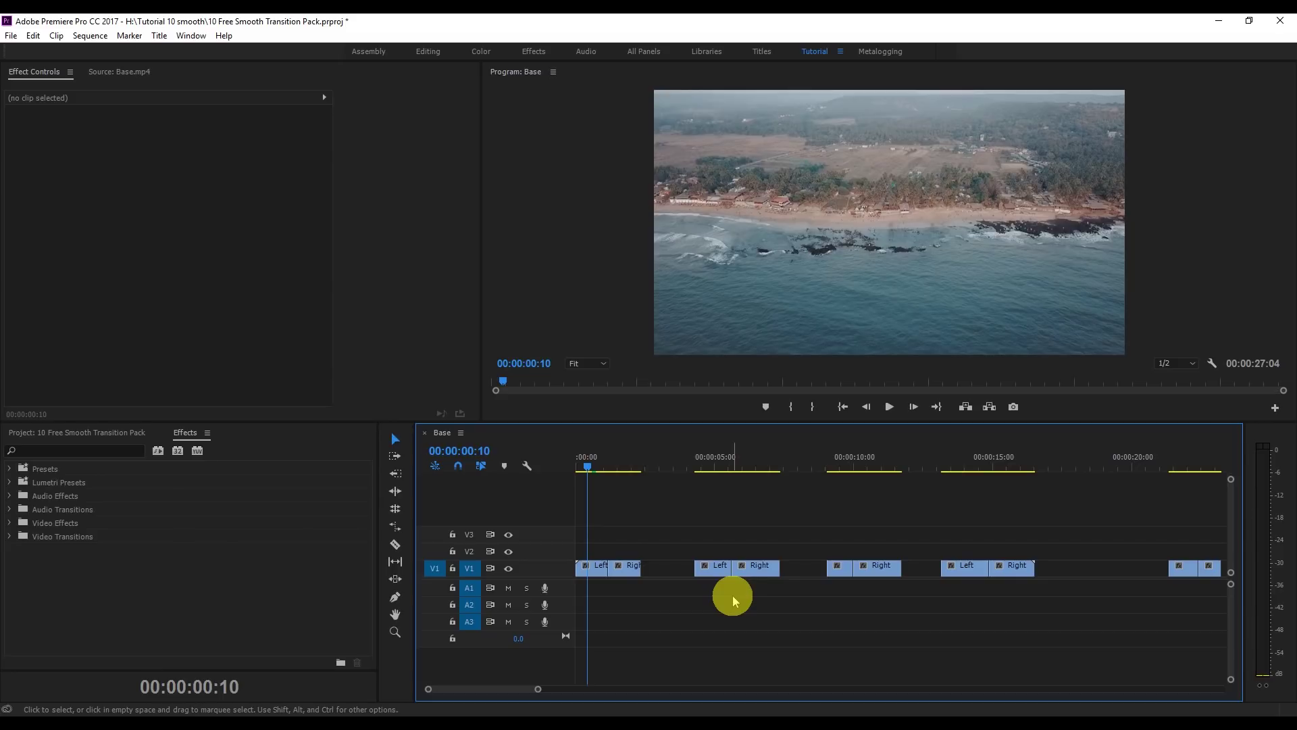
# - Start importing the transition pack preset file from the Presets folder, then cancel the import
pyautogui.rightClick(44, 471)
pyautogui.click(78, 514)
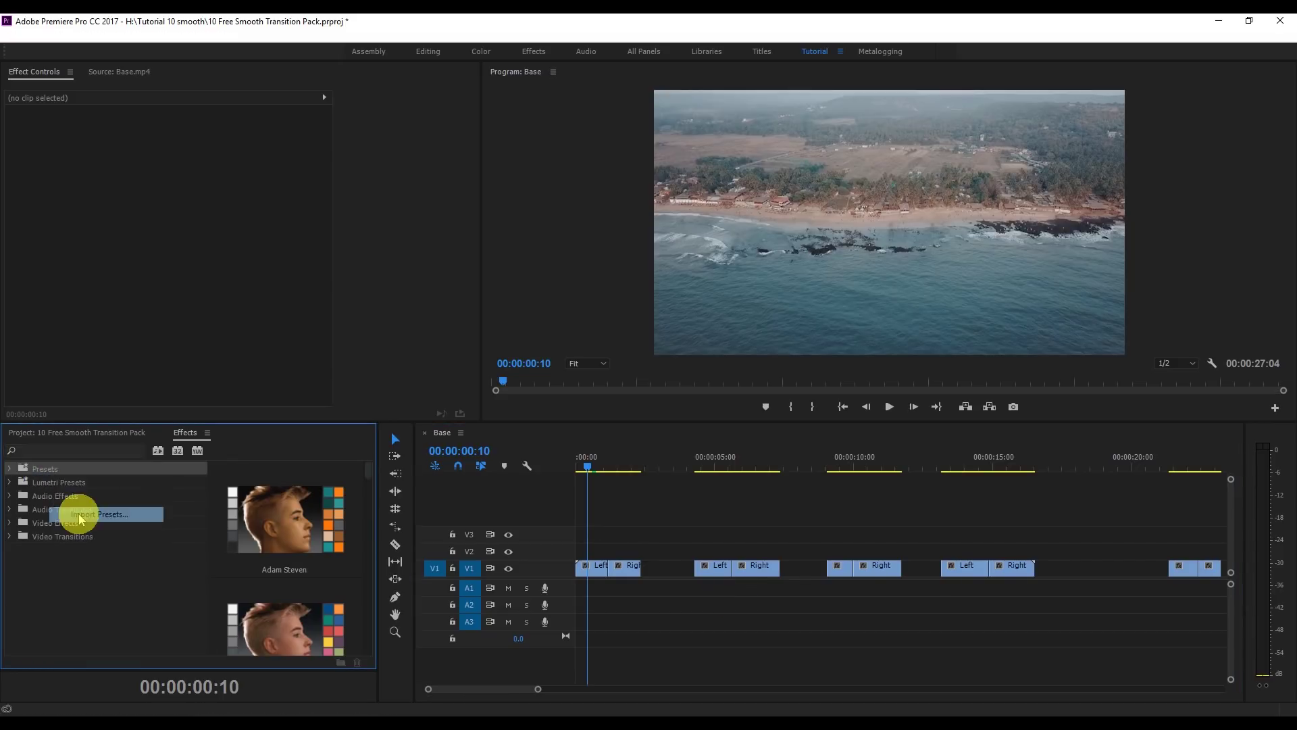
pyautogui.click(379, 168)
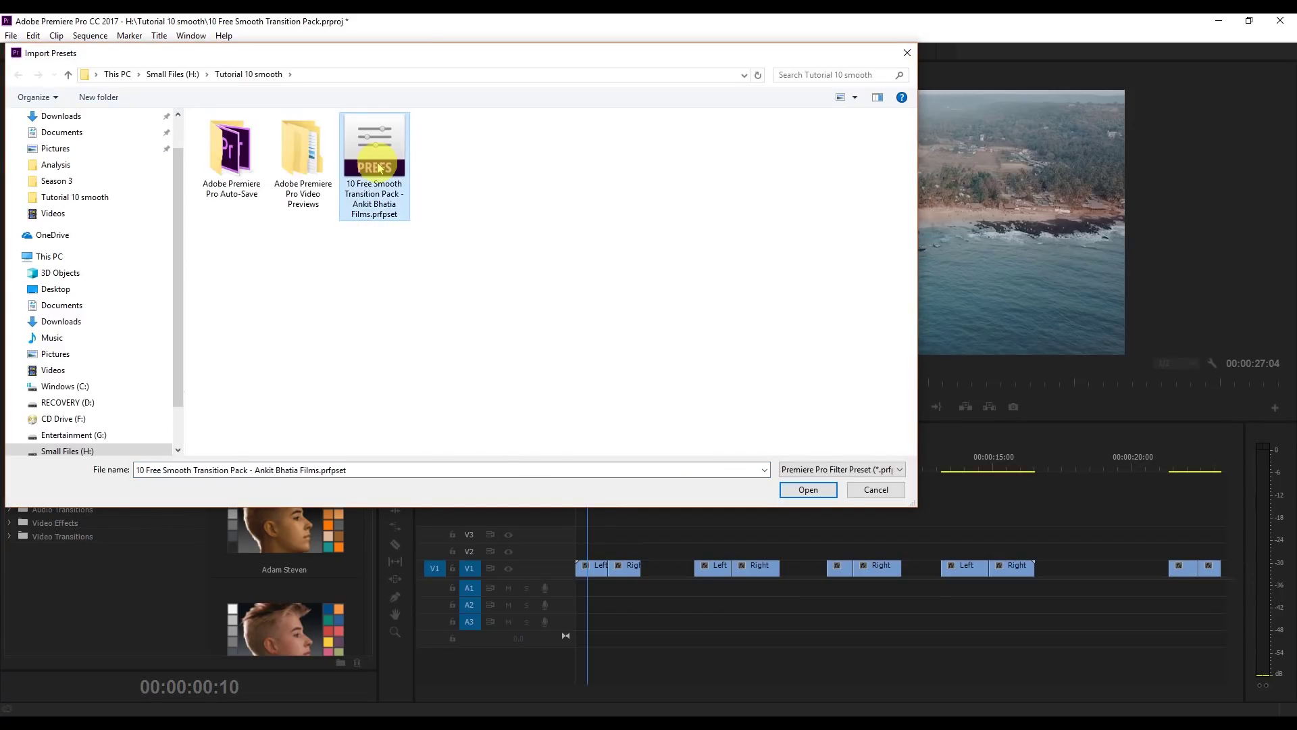
pyautogui.click(876, 495)
# - Search the Effects panel for 'Ankit' to list the Smooth Transition Pack presets
pyautogui.click(43, 448)
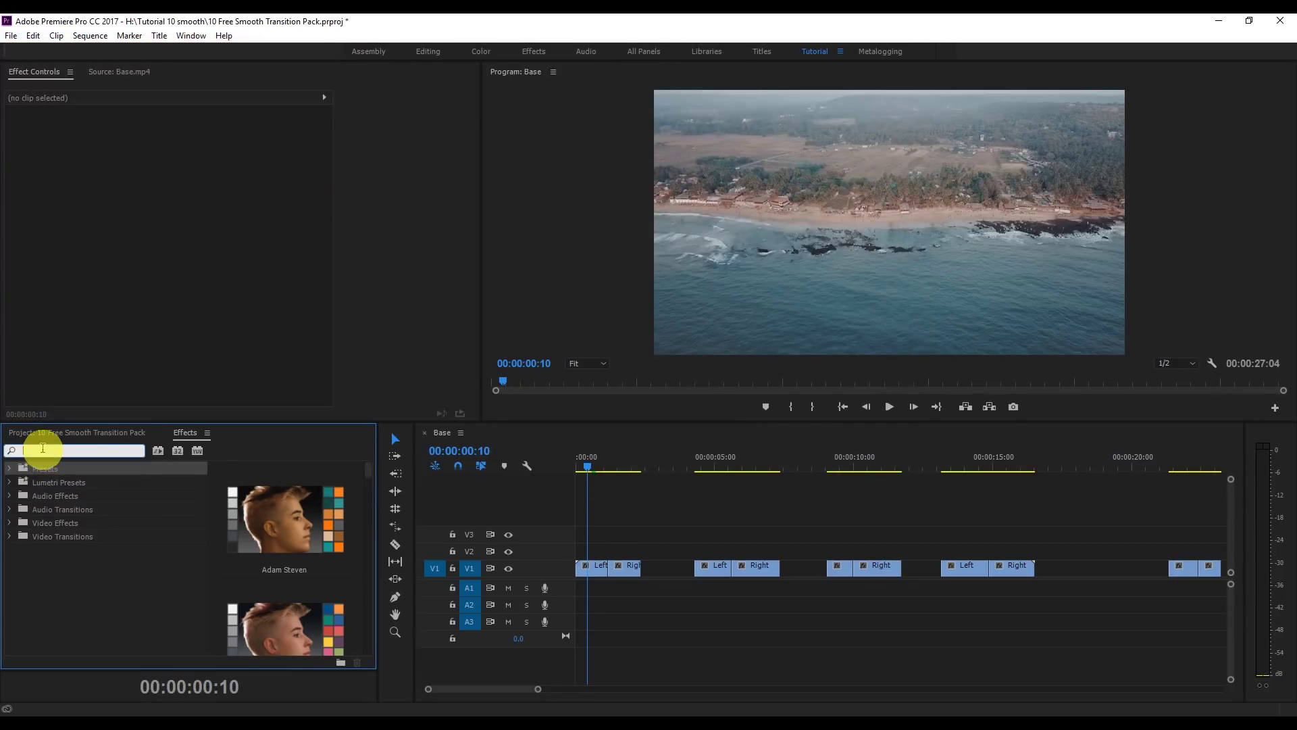
pyautogui.write('Ankit')
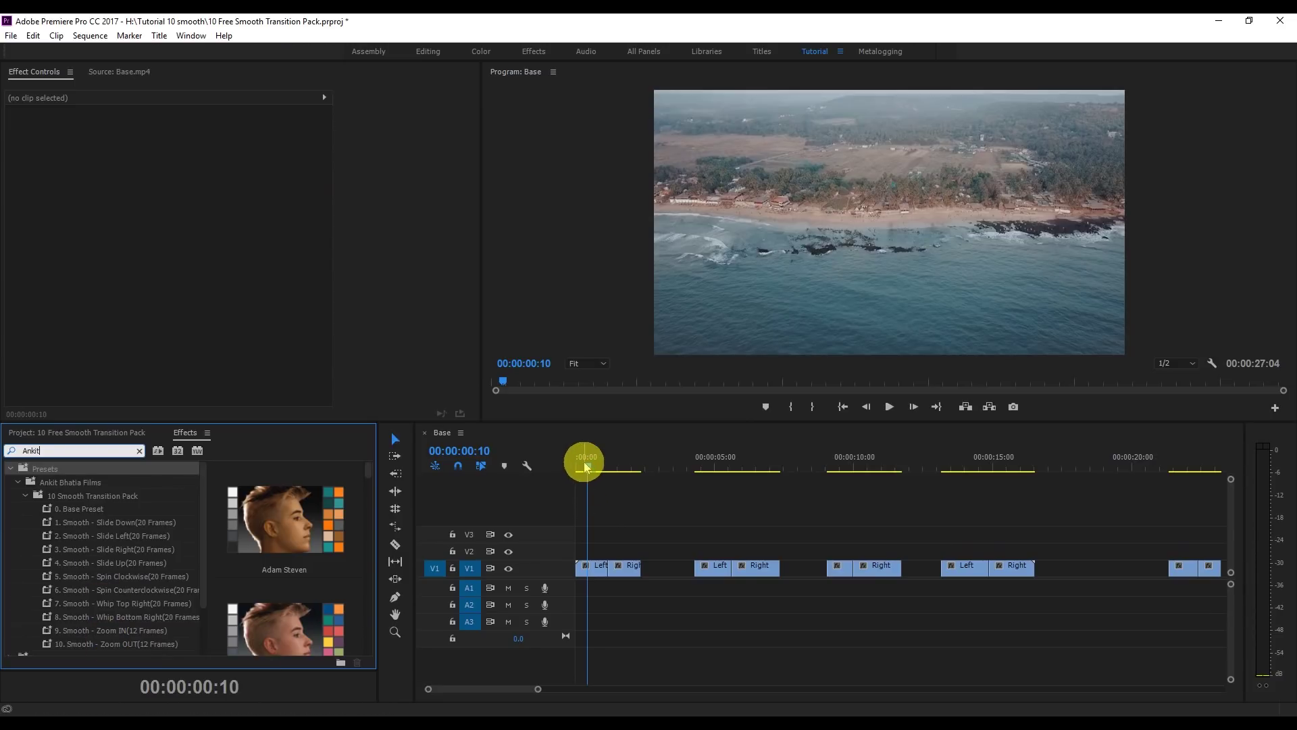
pyautogui.moveTo(582, 466); pyautogui.dragTo(608, 477)
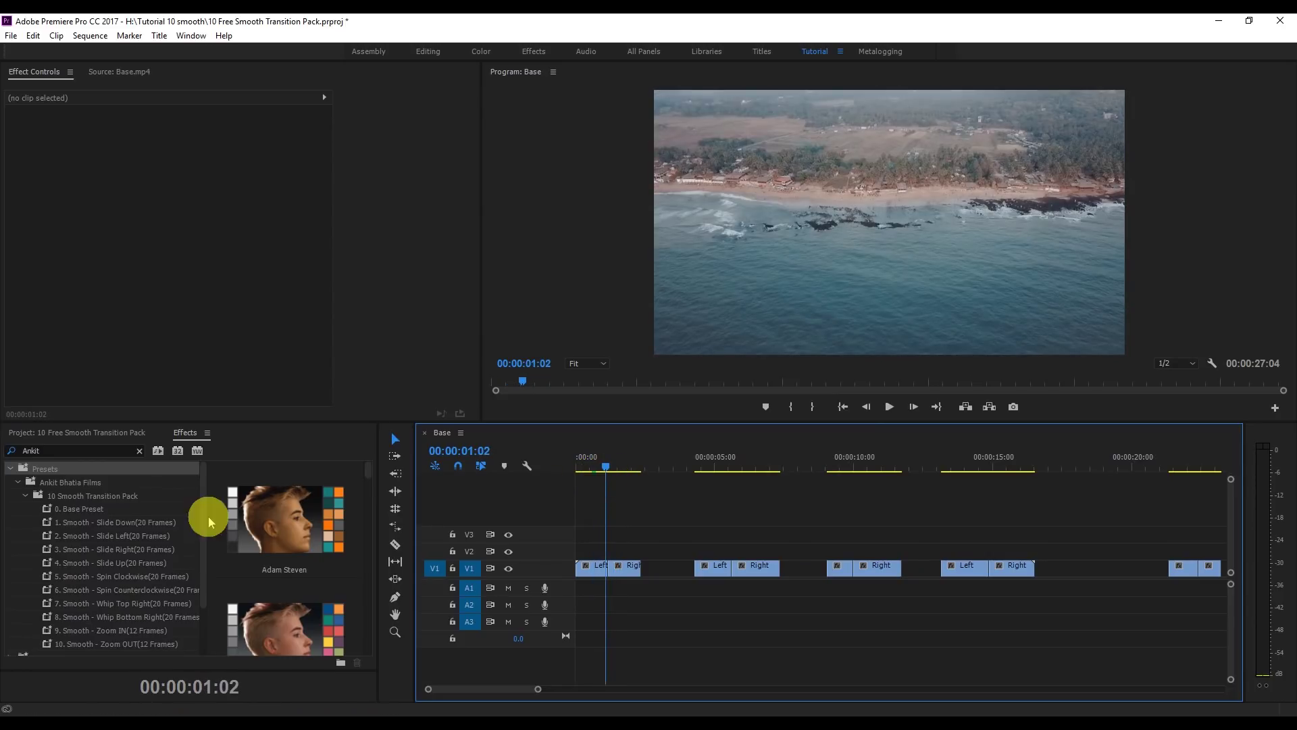
# - Zoom in on the first cut and split the Left clip at 00:00:00:18
pyautogui.click(124, 522)
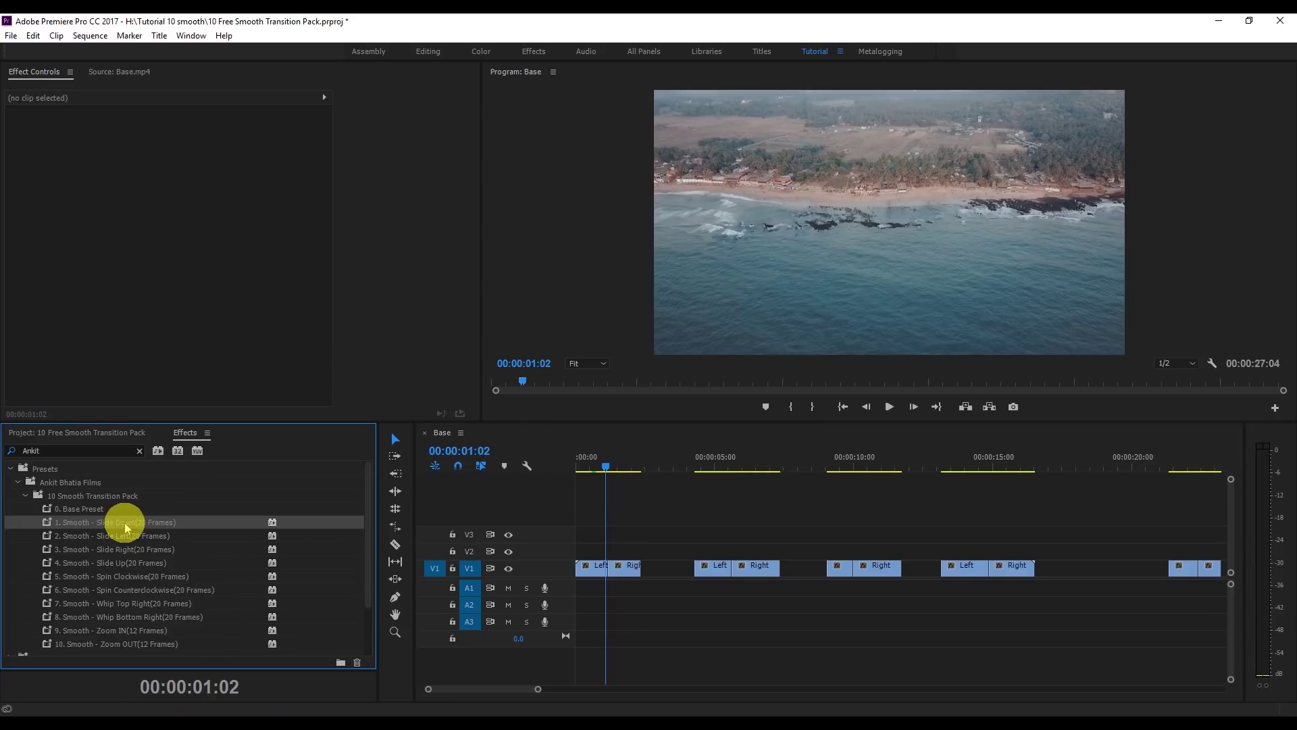
pyautogui.moveTo(124, 522); pyautogui.dragTo(605, 575)
pyautogui.press('=')
pyautogui.press('=')
pyautogui.press('=')
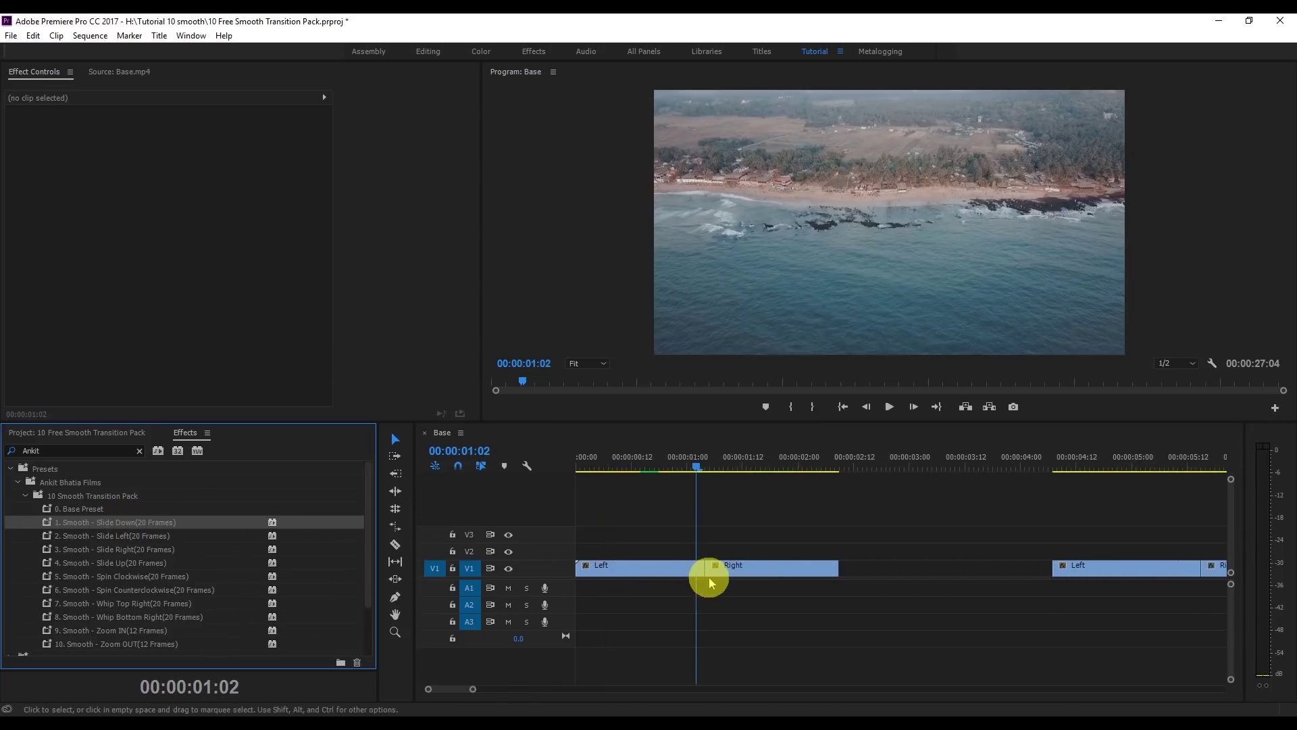
pyautogui.moveTo(814, 473); pyautogui.dragTo(837, 465)
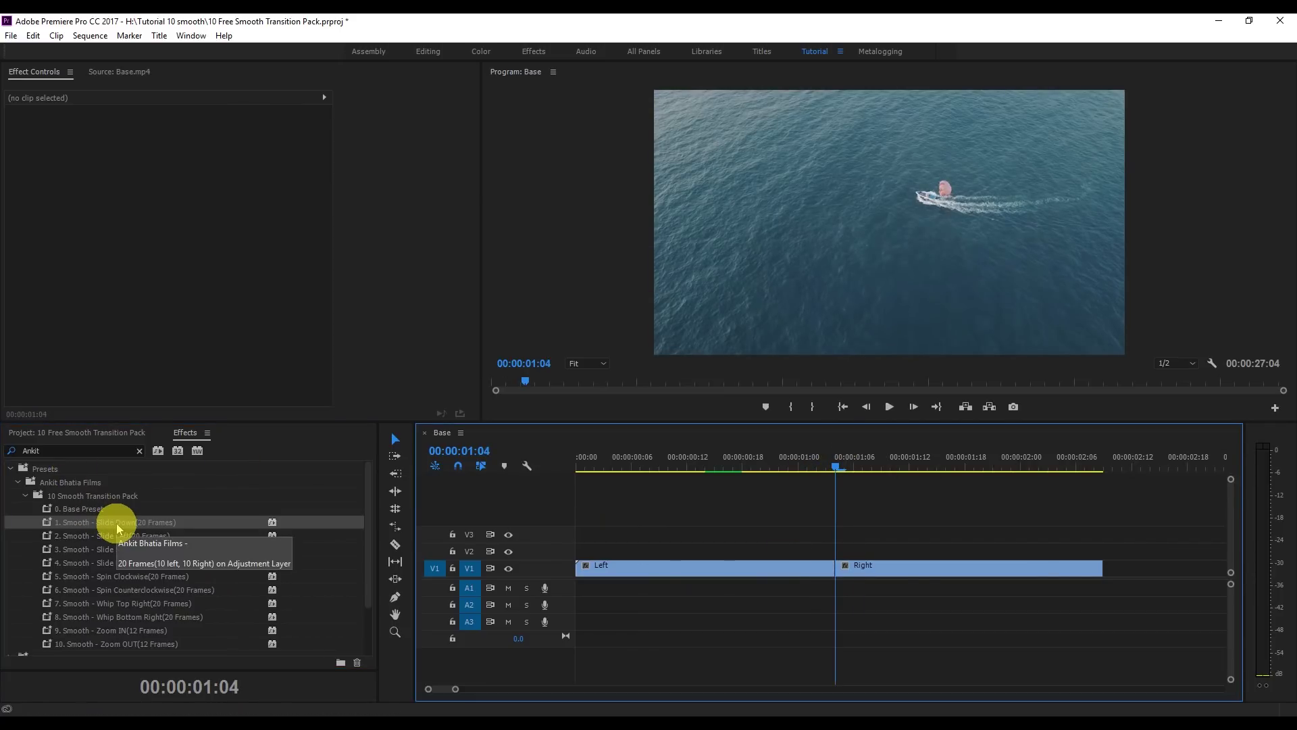
pyautogui.click(798, 569)
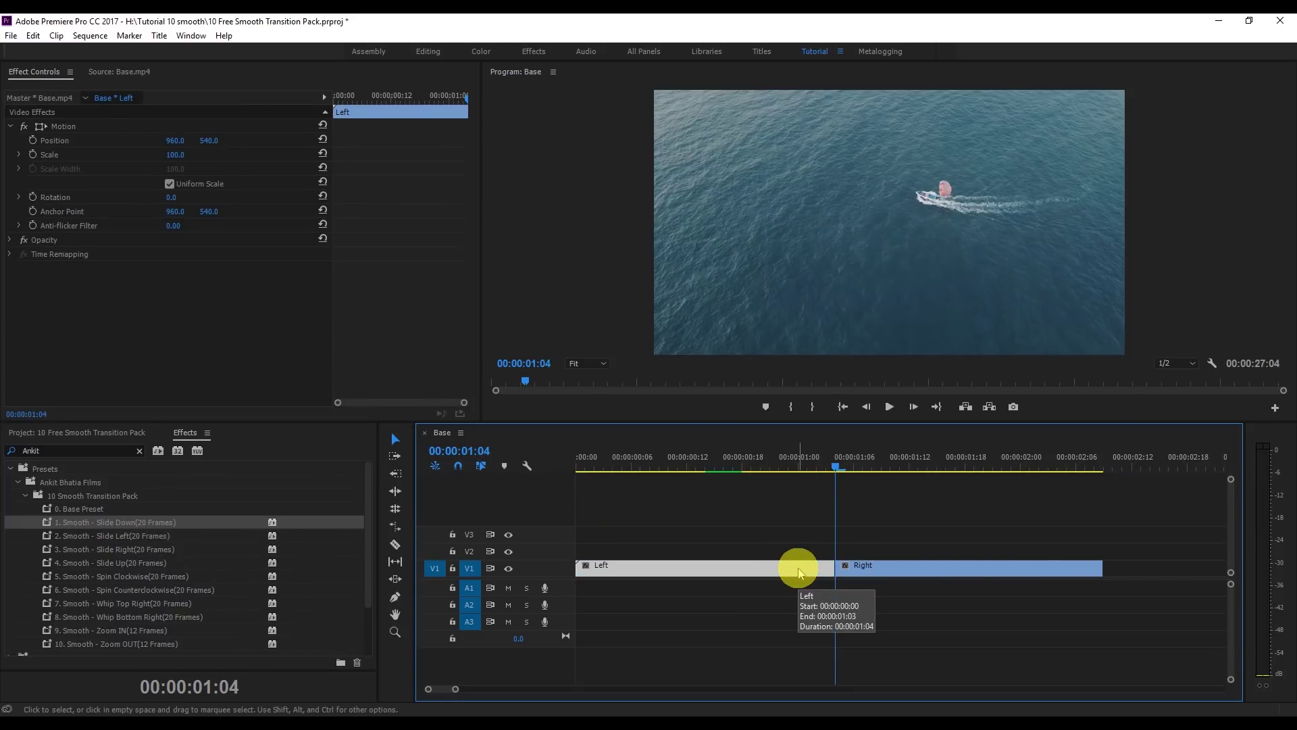
pyautogui.hotkey('shift', 'Left')
pyautogui.hotkey('shift', 'Left')
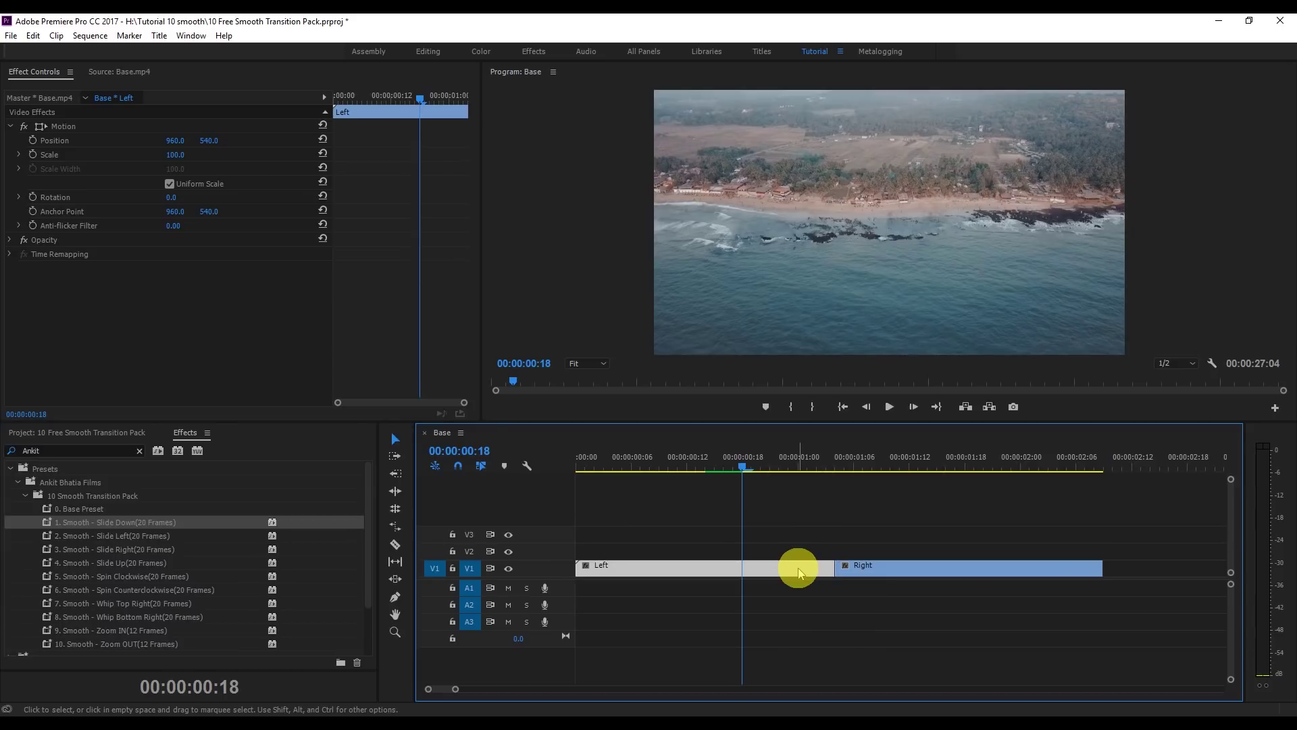
pyautogui.hotkey('ctrl', 'k')
# - Split the Right clip at 00:00:01:14 and park the playhead at 00:00:01:07
pyautogui.hotkey('shift', 'Right')
pyautogui.hotkey('shift', 'Right')
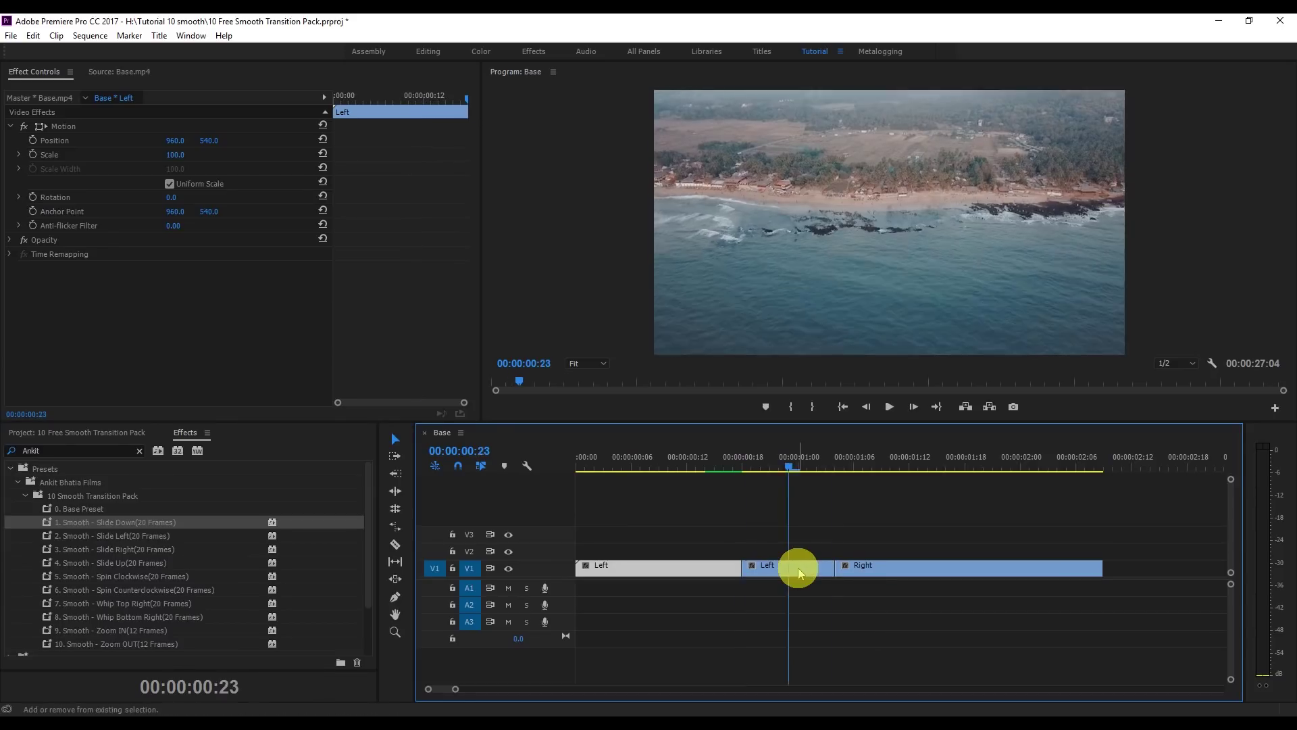
pyautogui.hotkey('shift', 'Right')
pyautogui.hotkey('shift', 'Right')
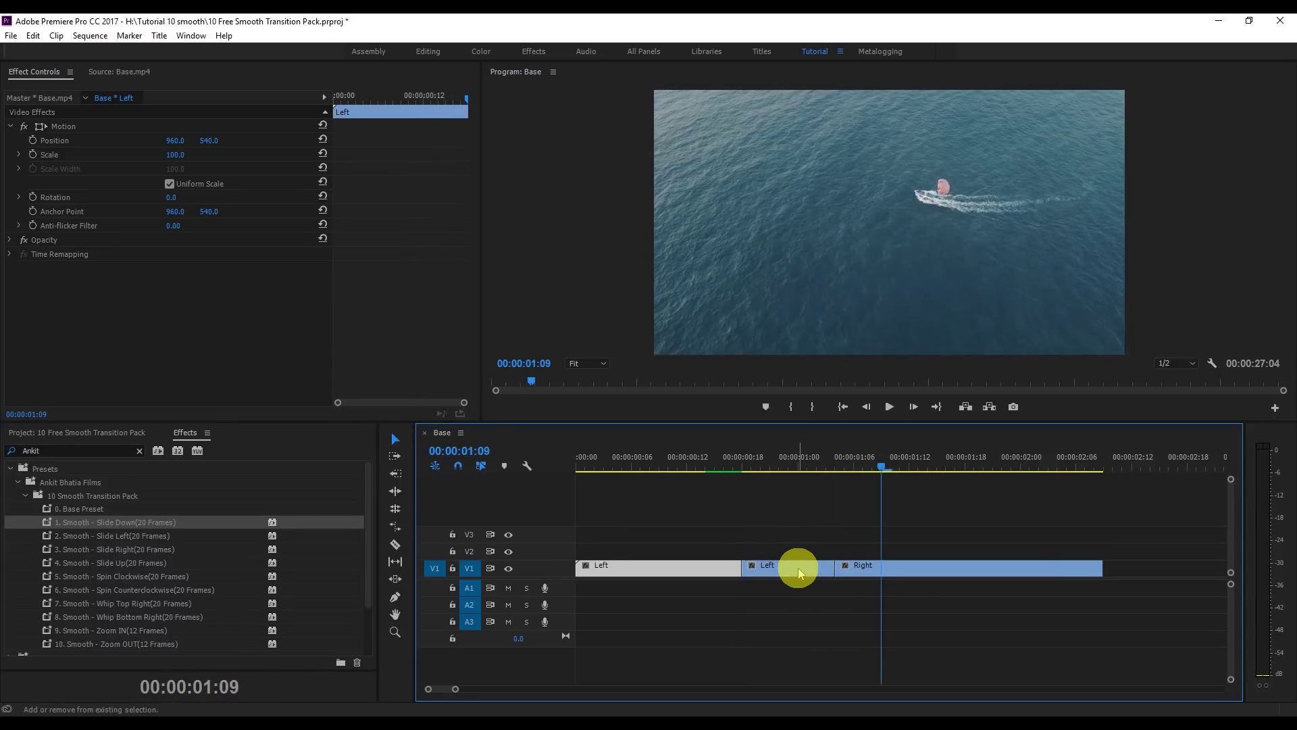
pyautogui.click(904, 575)
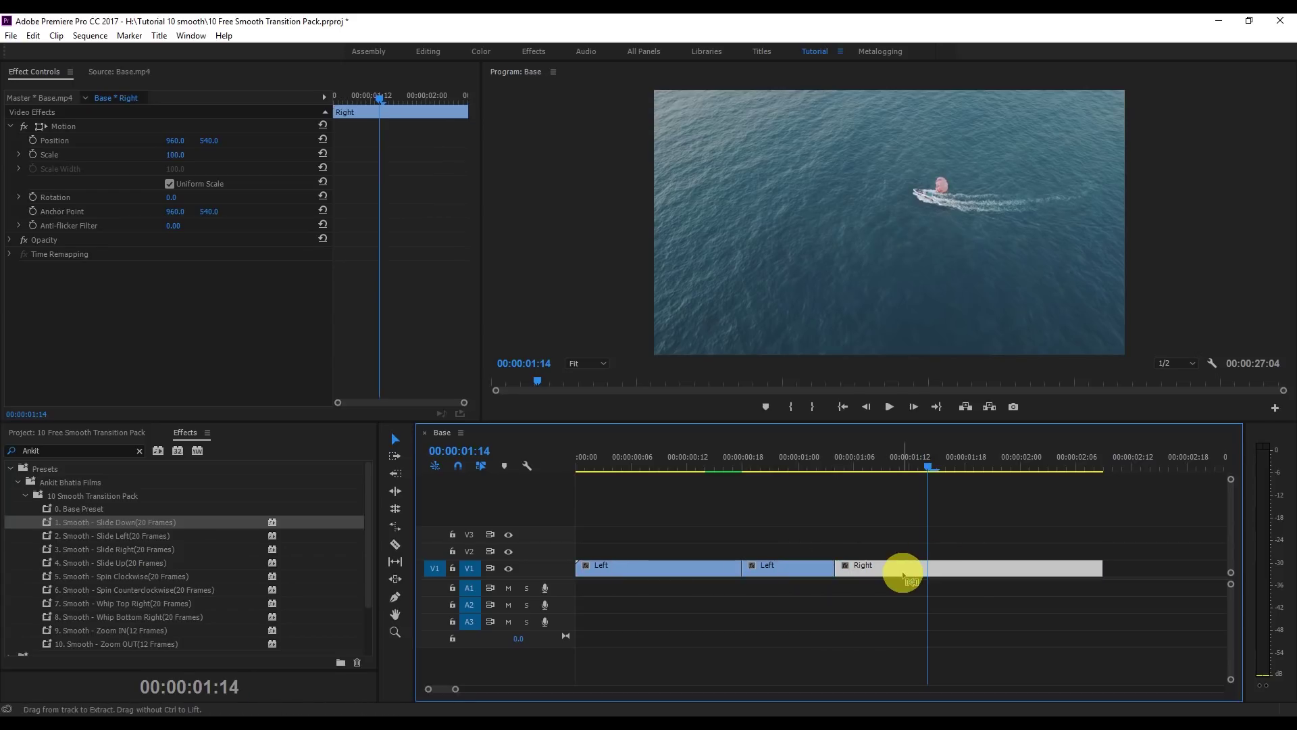
pyautogui.hotkey('ctrl', 'k')
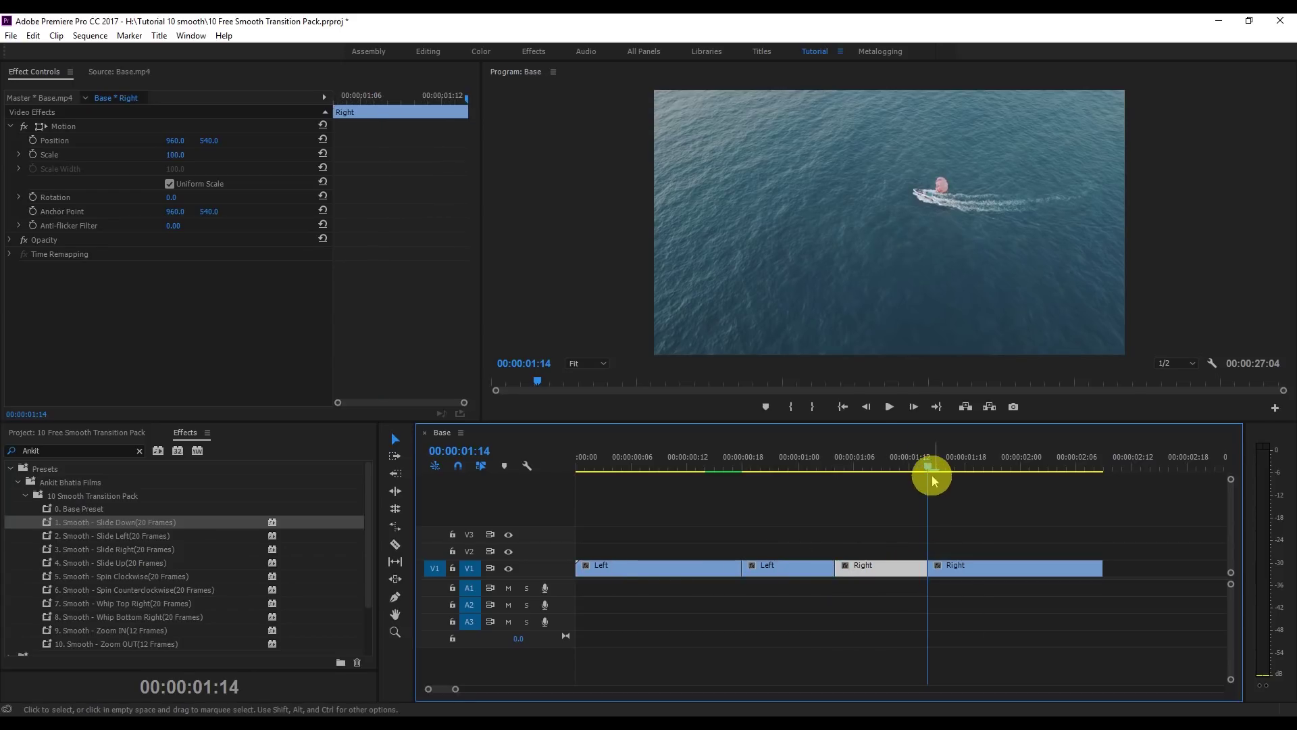
pyautogui.click(836, 473)
pyautogui.moveTo(836, 476); pyautogui.dragTo(863, 477)
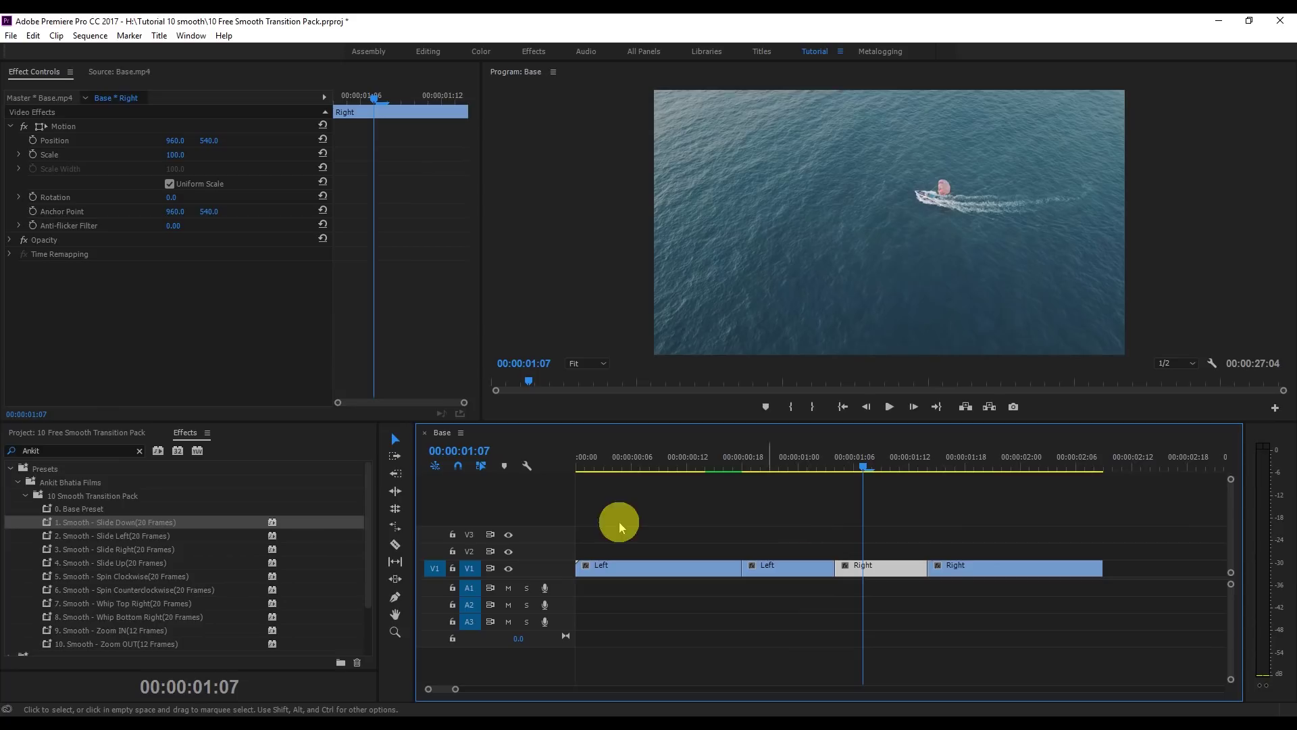
# - Create a new adjustment layer and place it on V2 over the first cut
pyautogui.click(93, 432)
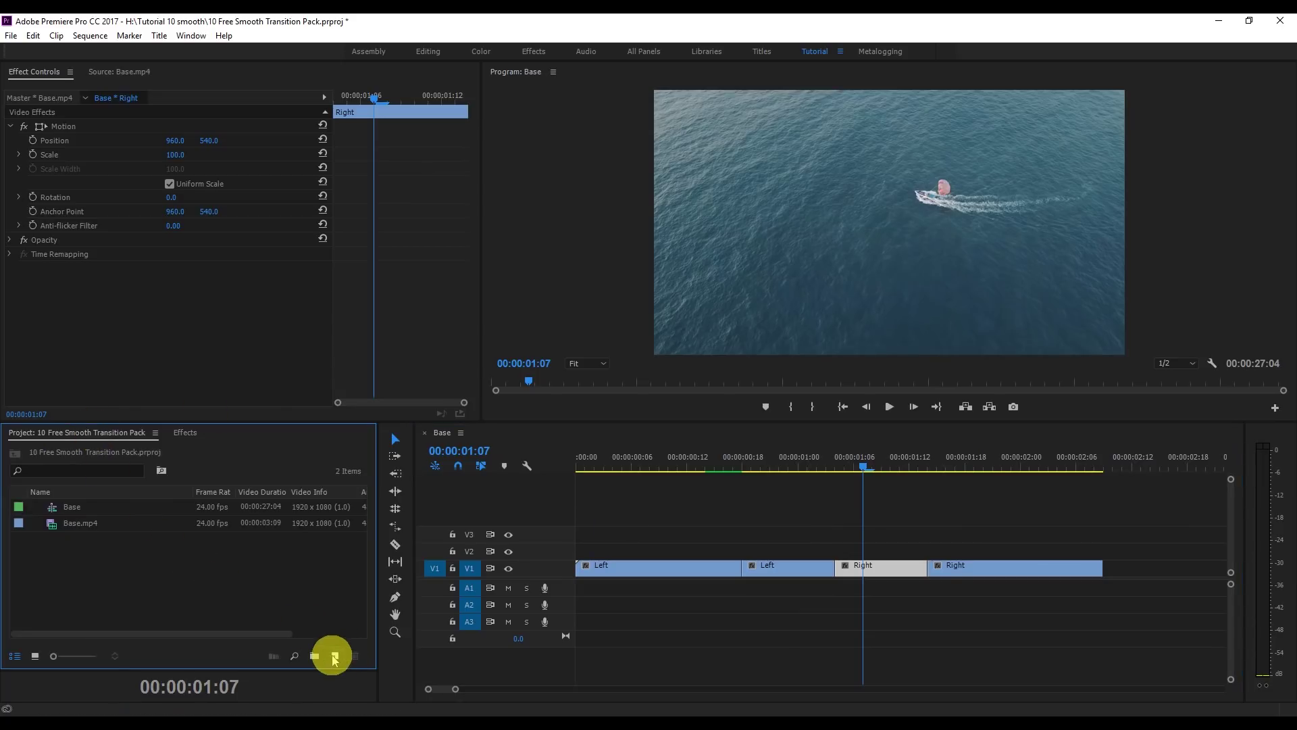
pyautogui.rightClick(203, 559)
pyautogui.moveTo(261, 623)
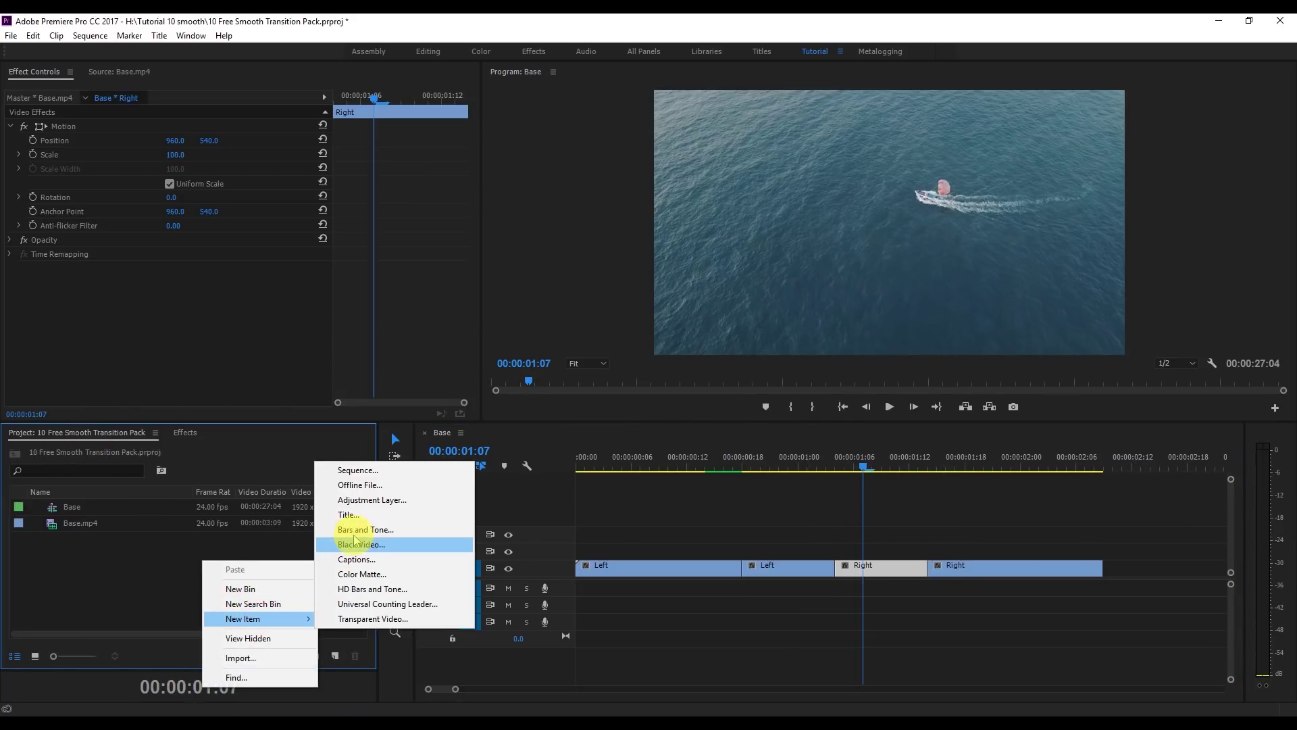
pyautogui.click(365, 500)
pyautogui.click(671, 414)
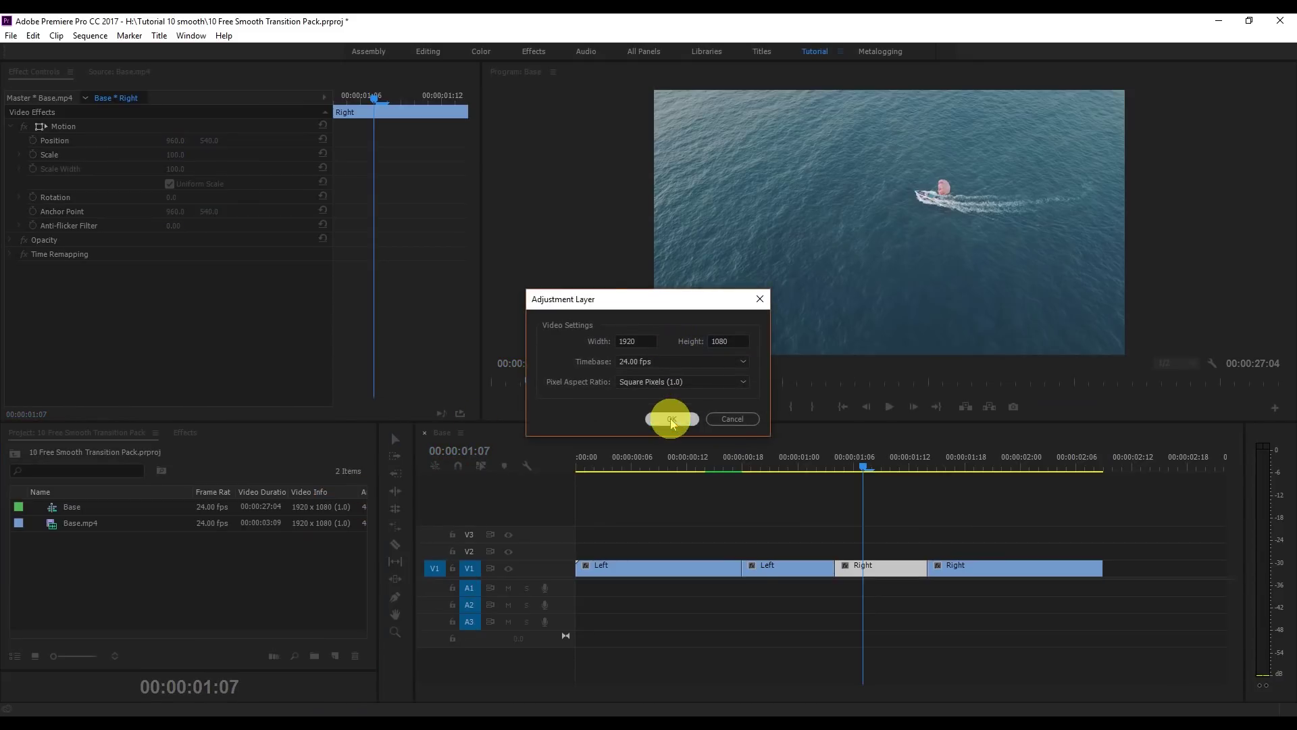
pyautogui.moveTo(61, 507); pyautogui.dragTo(742, 555)
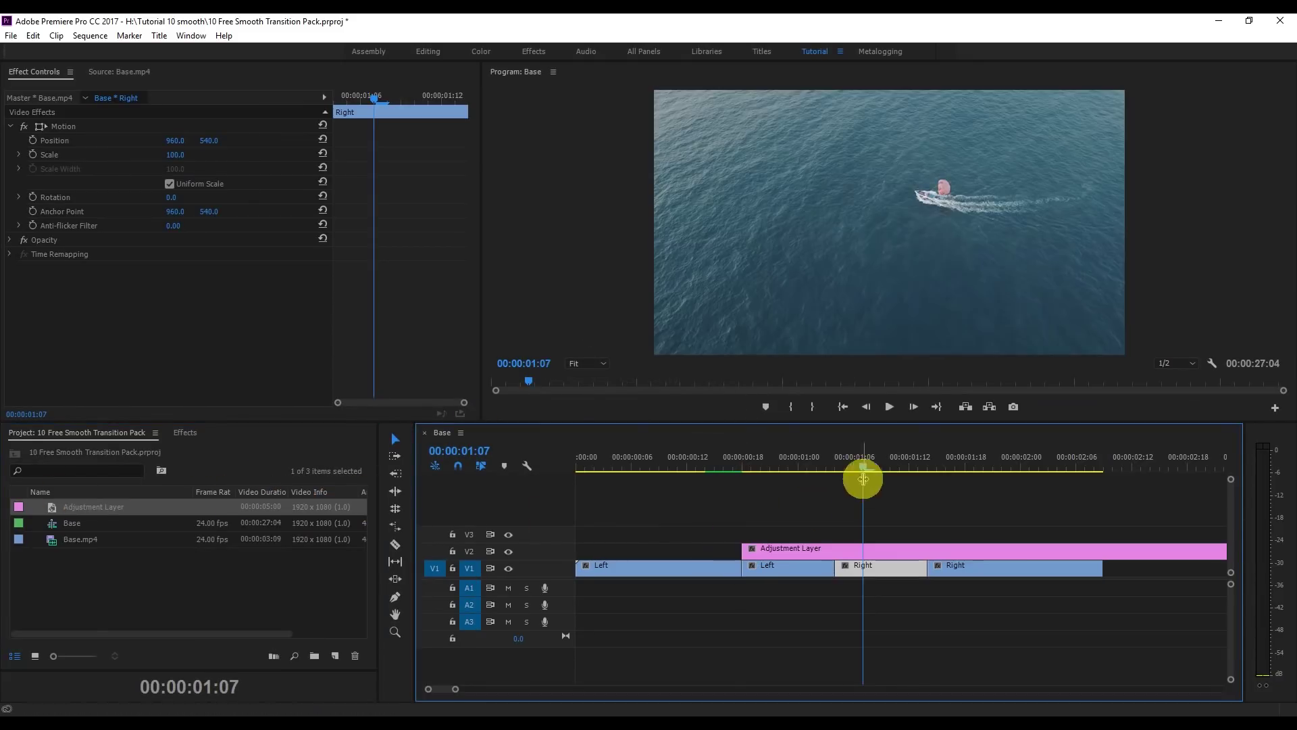
# - Trim the adjustment layer to end at 00:00:01:14 and apply the 1. Smooth - Slide Down preset
pyautogui.moveTo(863, 467); pyautogui.dragTo(930, 464)
pyautogui.click(945, 550)
pyautogui.moveTo(946, 551); pyautogui.dragTo(928, 551)
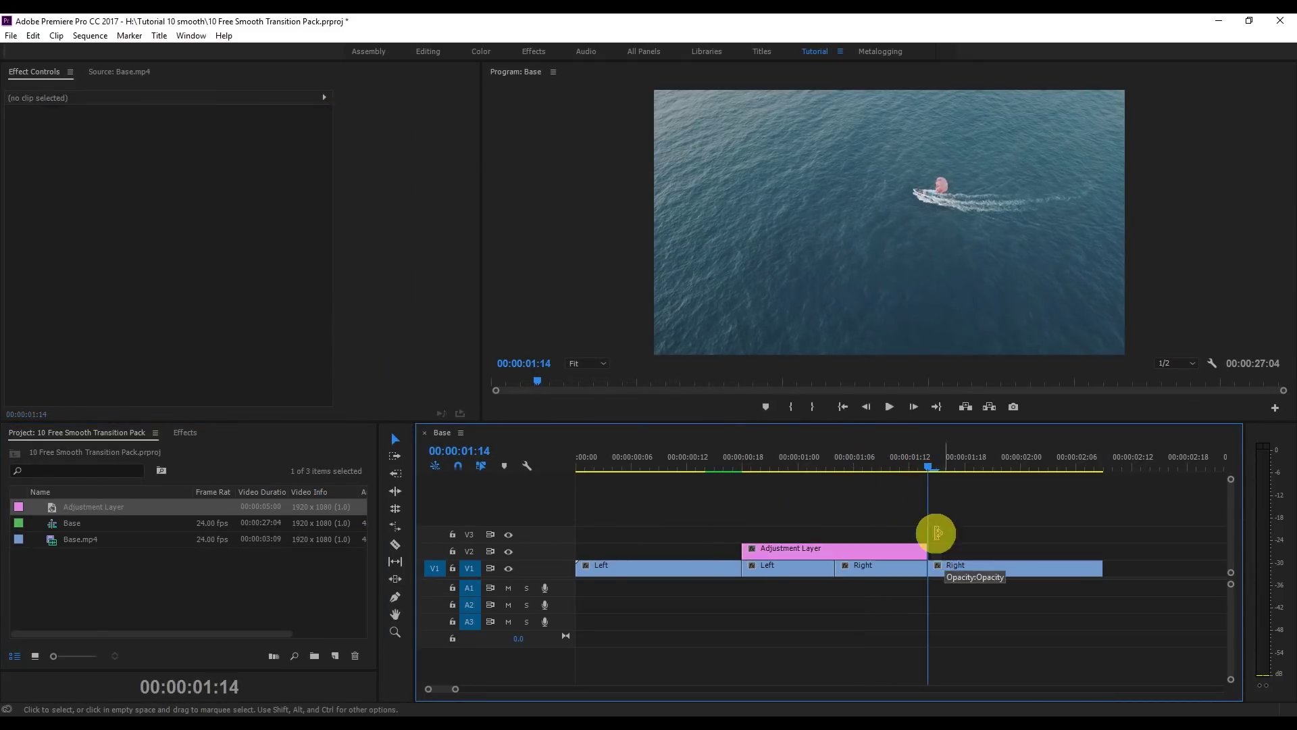
pyautogui.moveTo(928, 459); pyautogui.dragTo(778, 459)
pyautogui.click(841, 552)
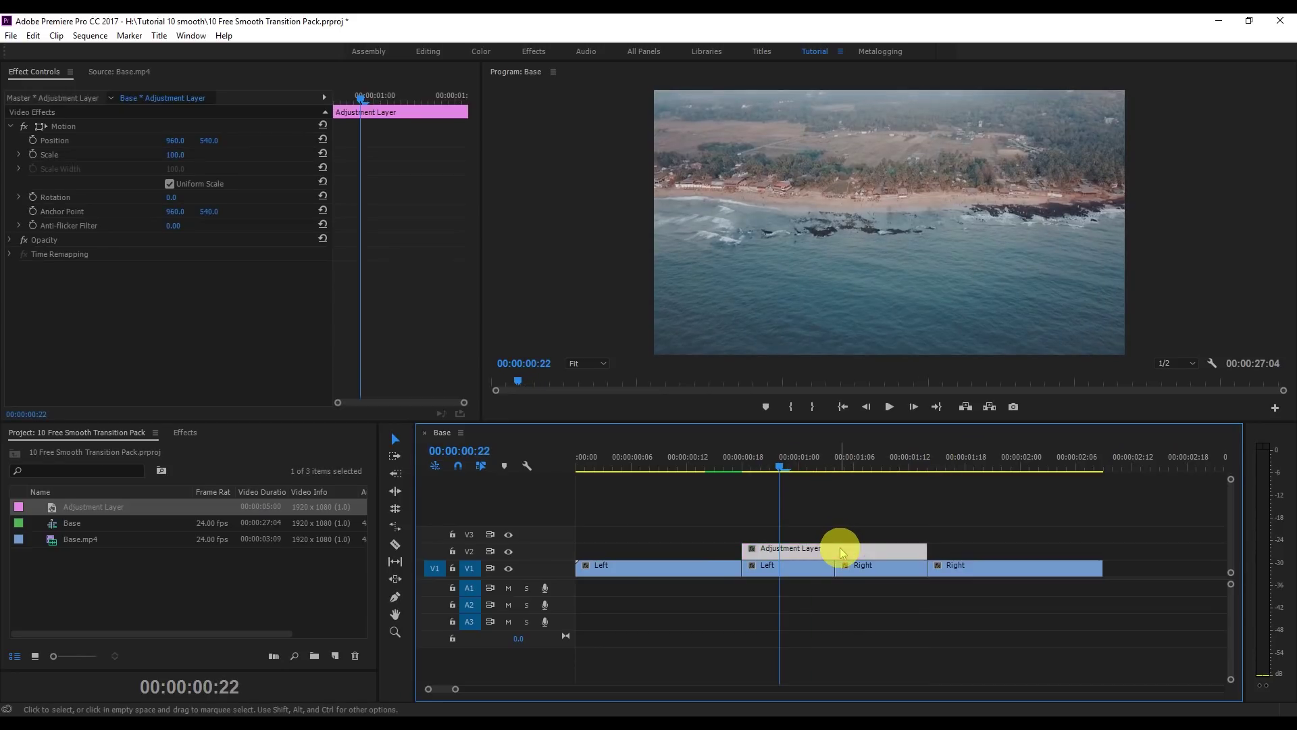
pyautogui.click(185, 433)
pyautogui.moveTo(120, 527); pyautogui.dragTo(821, 549)
pyautogui.moveTo(780, 461)
pyautogui.mouseDown()
pyautogui.moveTo(759, 457)
pyautogui.moveTo(770, 461)
pyautogui.mouseUp()
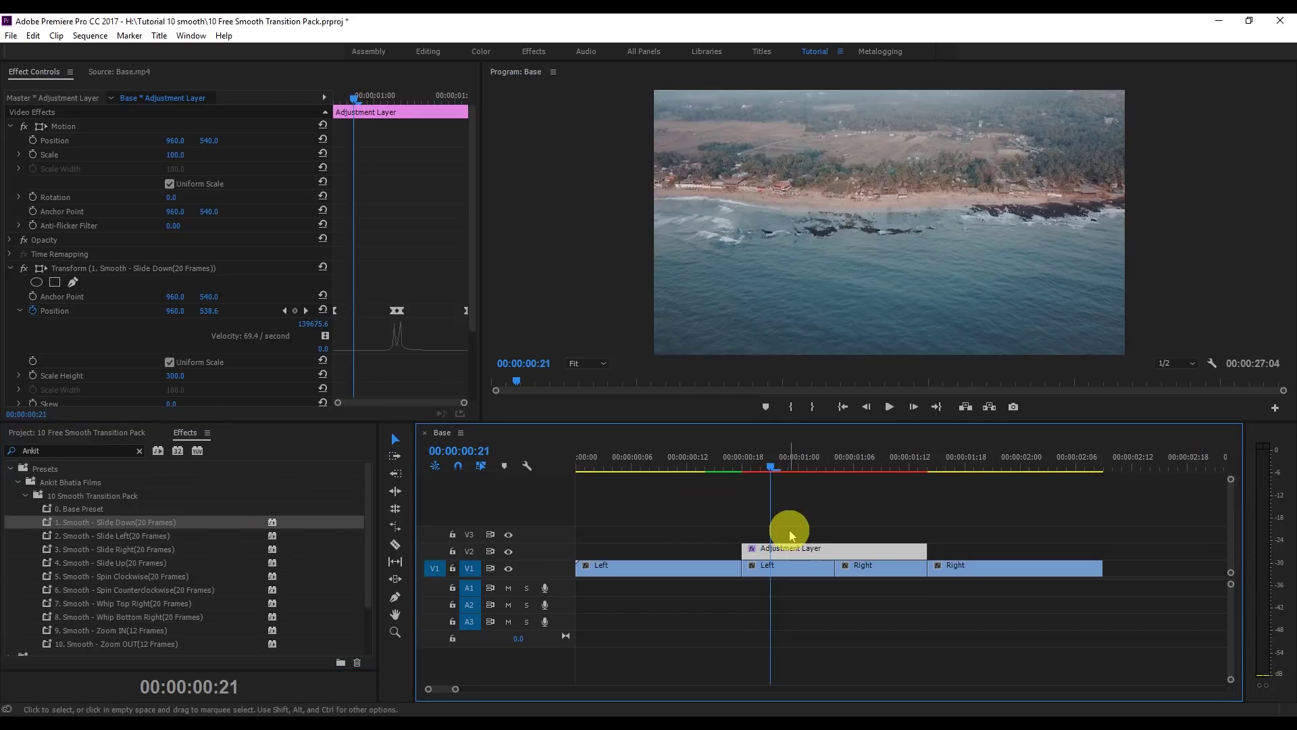
# - Apply the 0. Base Preset to the short Left and Right pieces beneath the layer
pyautogui.click(97, 511)
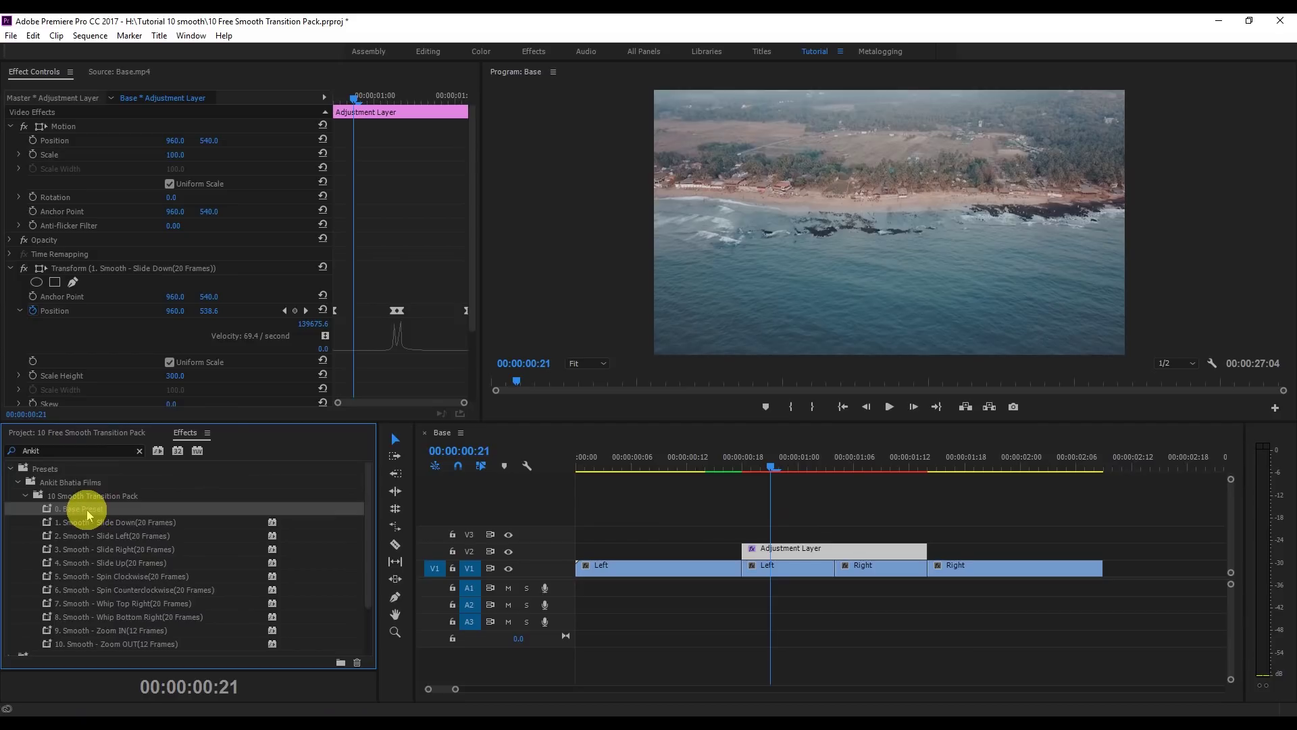
pyautogui.moveTo(86, 509)
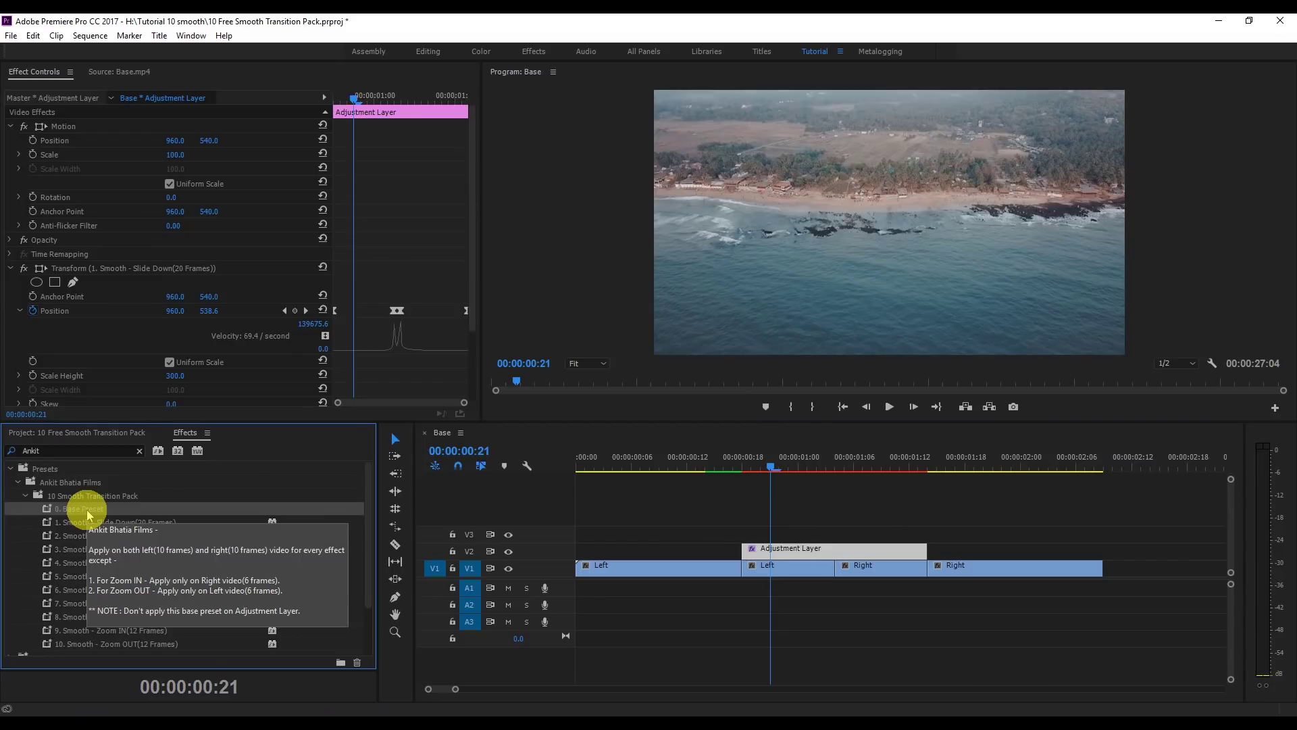
pyautogui.moveTo(87, 510); pyautogui.dragTo(782, 578)
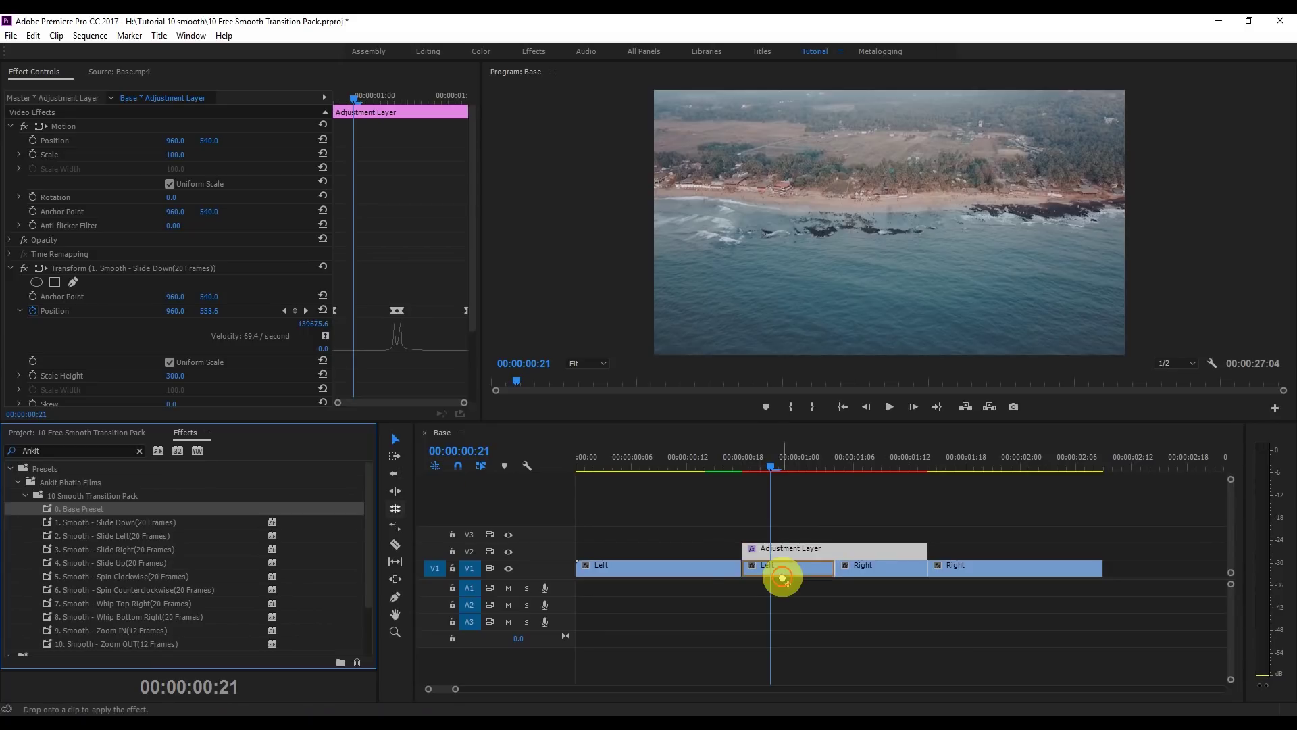
pyautogui.moveTo(92, 508); pyautogui.dragTo(865, 574)
pyautogui.click(769, 465)
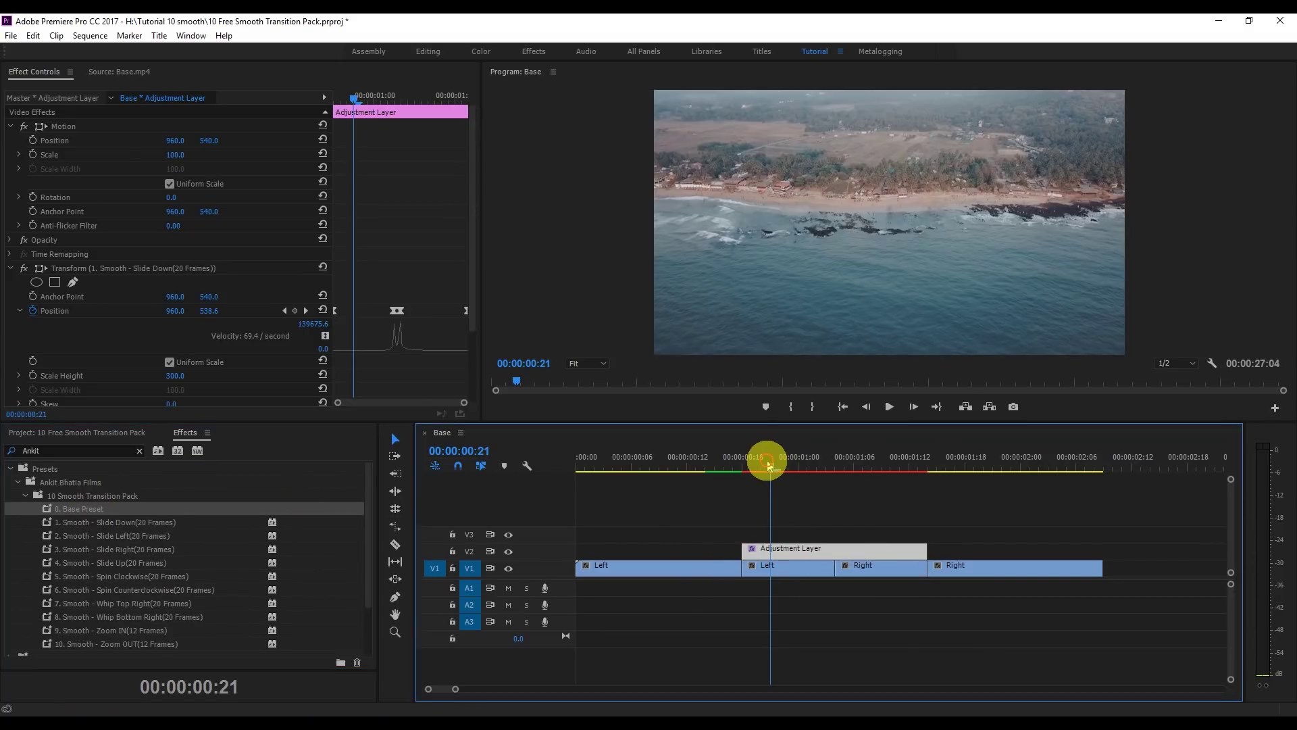
pyautogui.moveTo(769, 465); pyautogui.dragTo(559, 467)
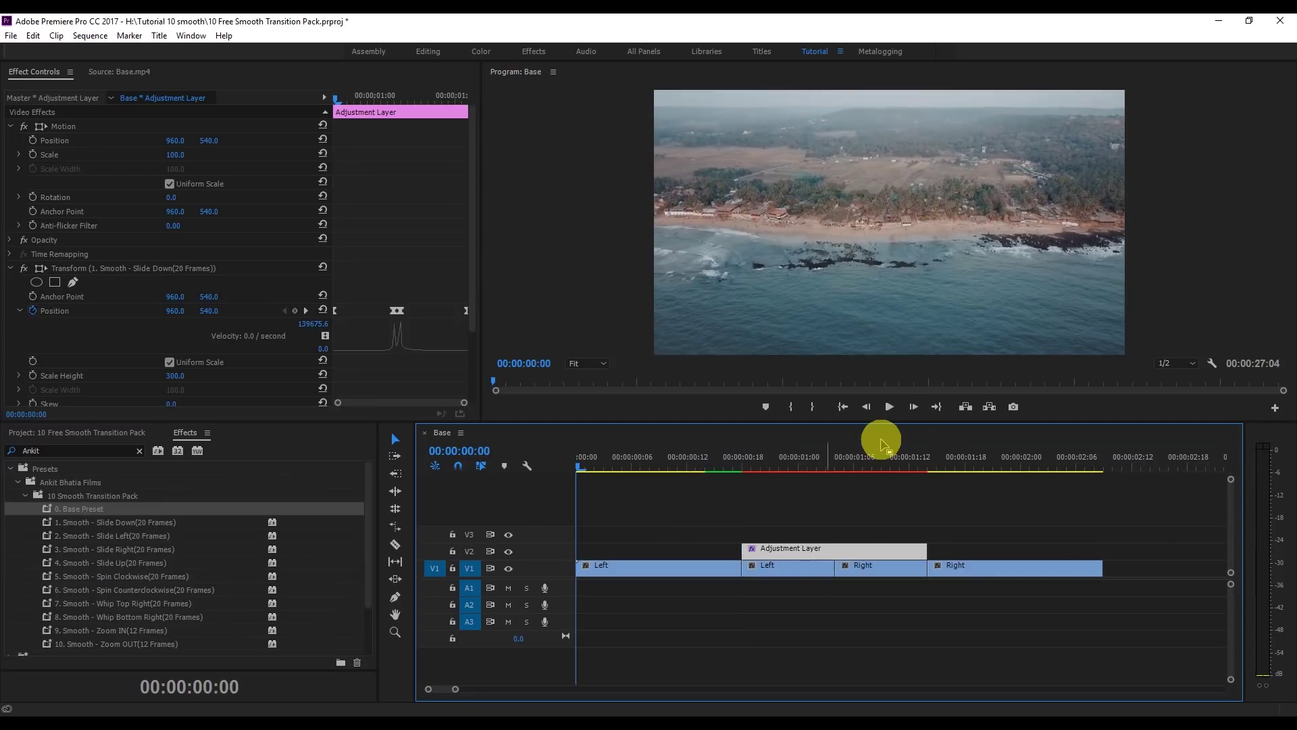
pyautogui.click(887, 407)
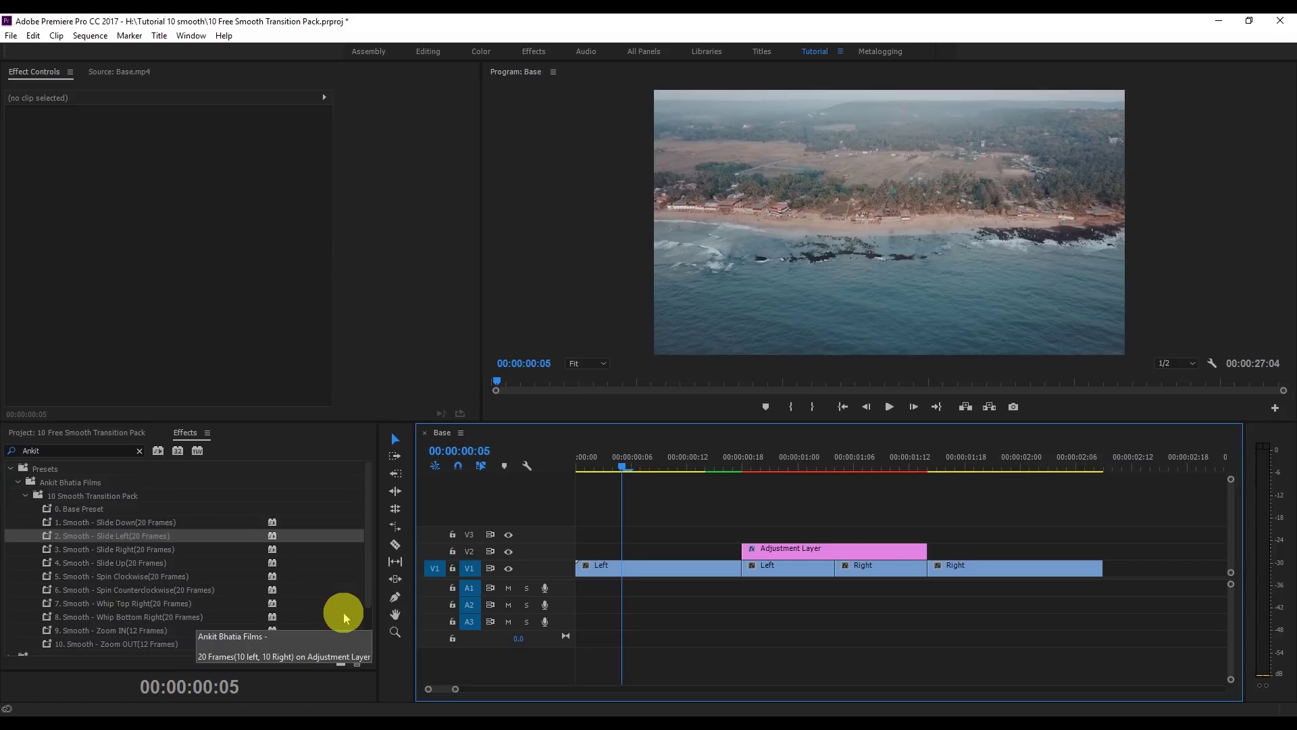
# - Zoom to the second cut and split Left at 00:00:05:05 and Right at 00:00:06:01
pyautogui.press('-')
pyautogui.press('-')
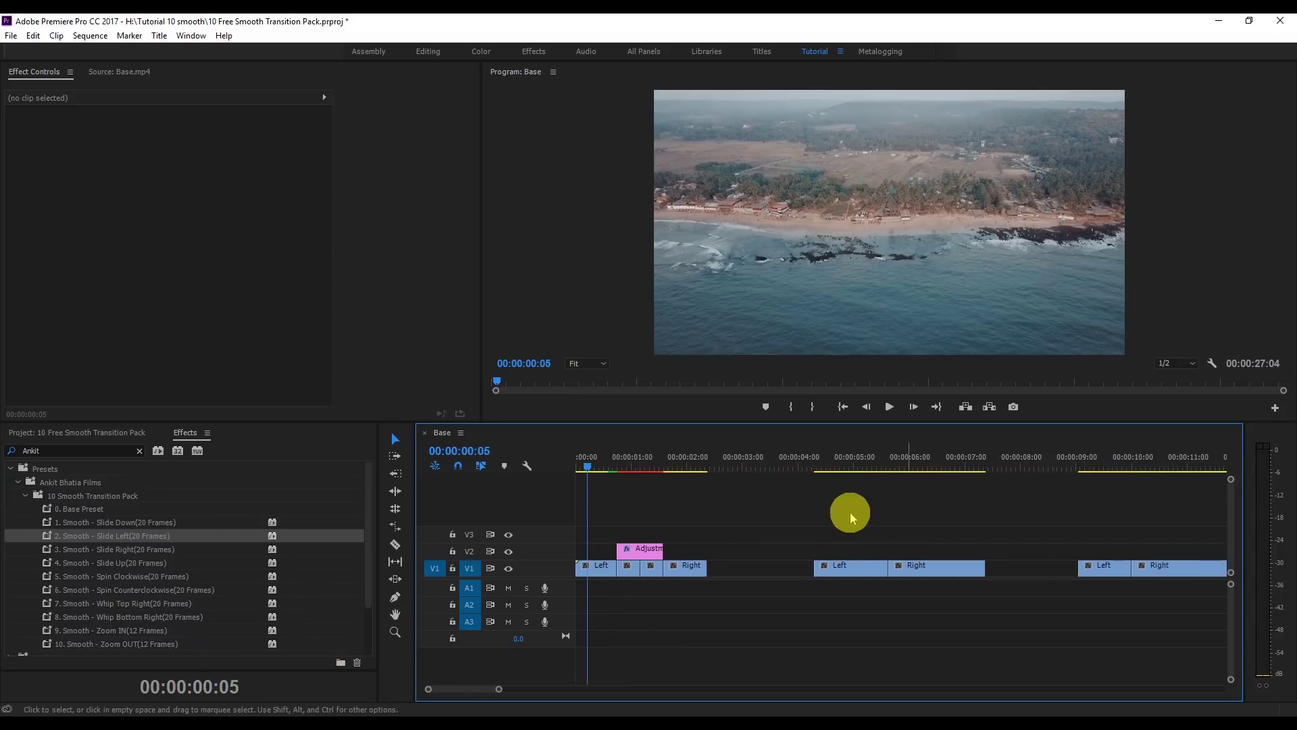
pyautogui.moveTo(809, 471); pyautogui.dragTo(890, 473)
pyautogui.press('=')
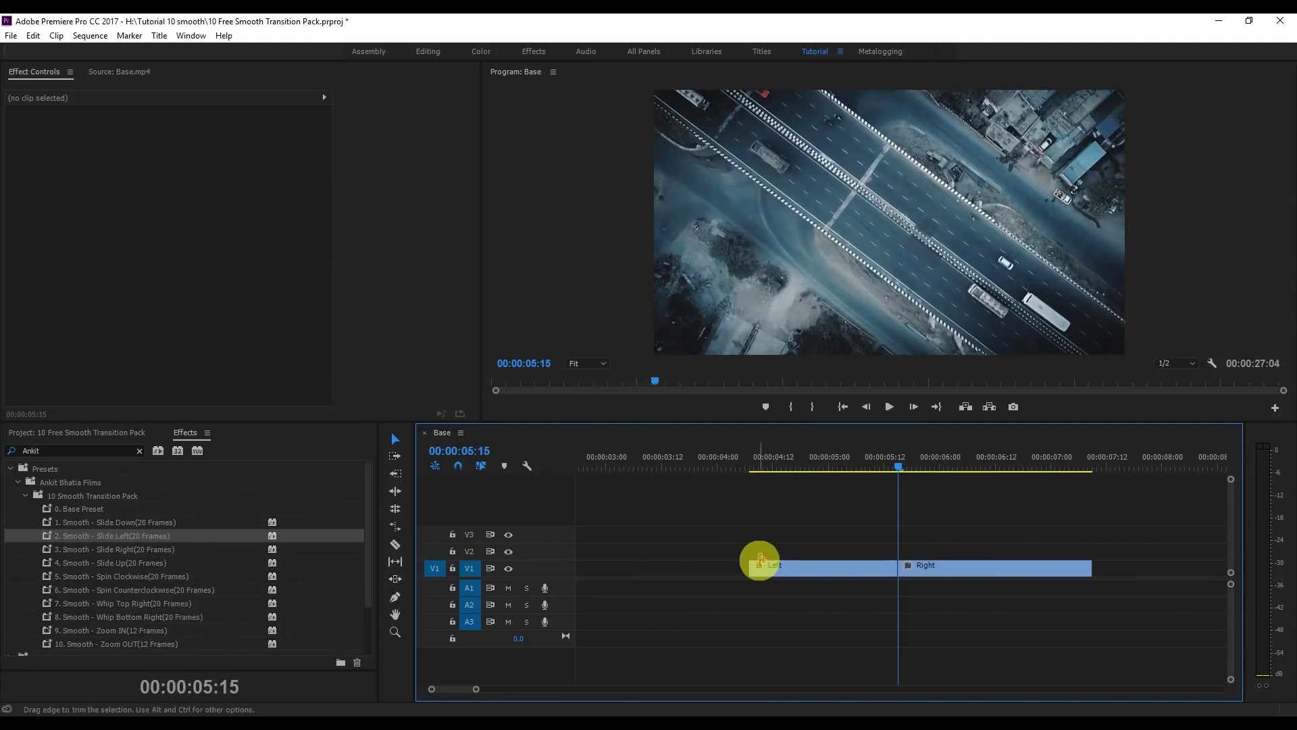
pyautogui.moveTo(129, 576); pyautogui.dragTo(704, 575)
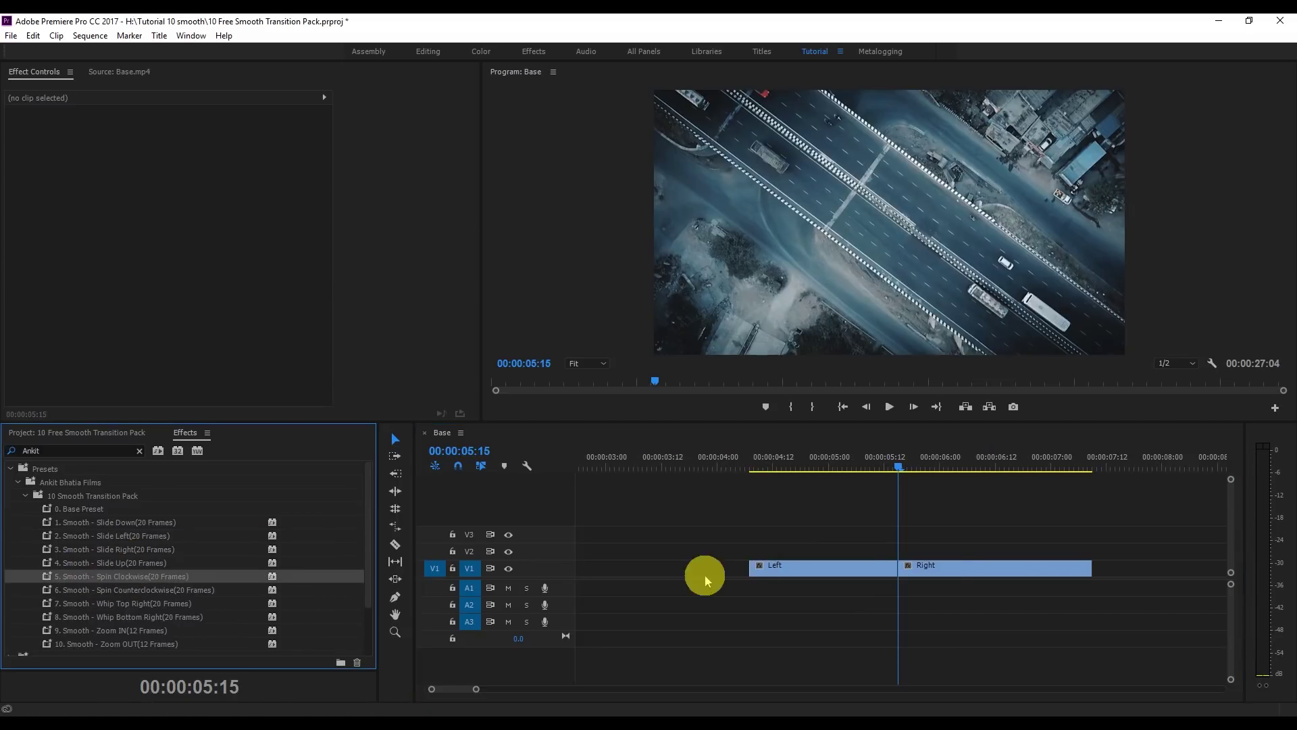
pyautogui.click(874, 571)
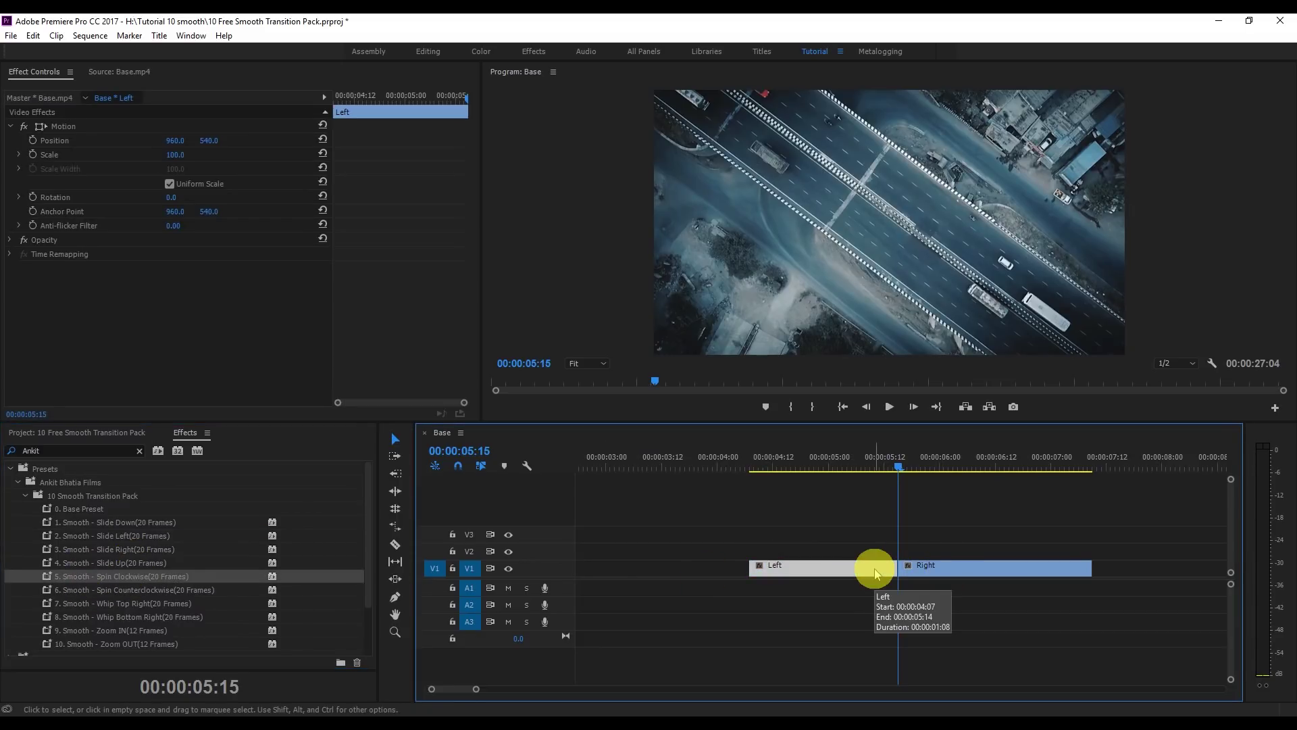
pyautogui.hotkey('shift', 'Left')
pyautogui.hotkey('shift', 'Left')
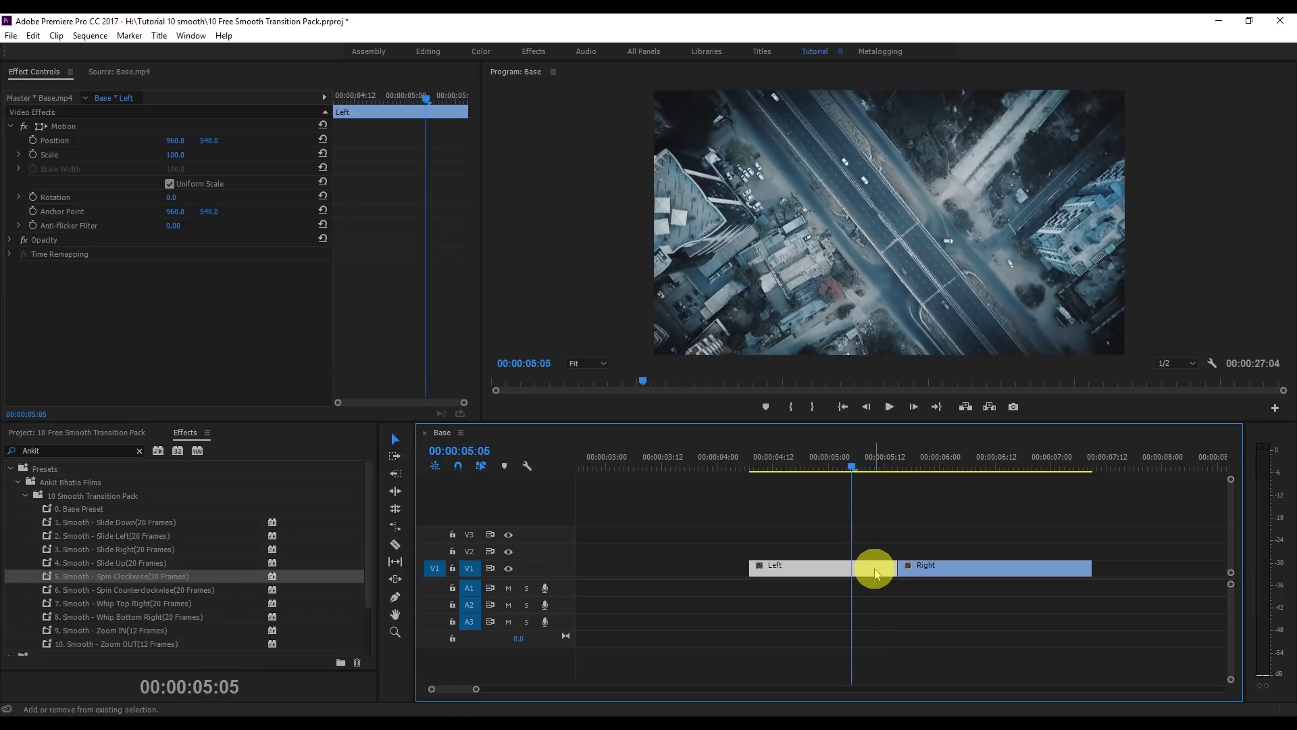
pyautogui.hotkey('ctrl', 'k')
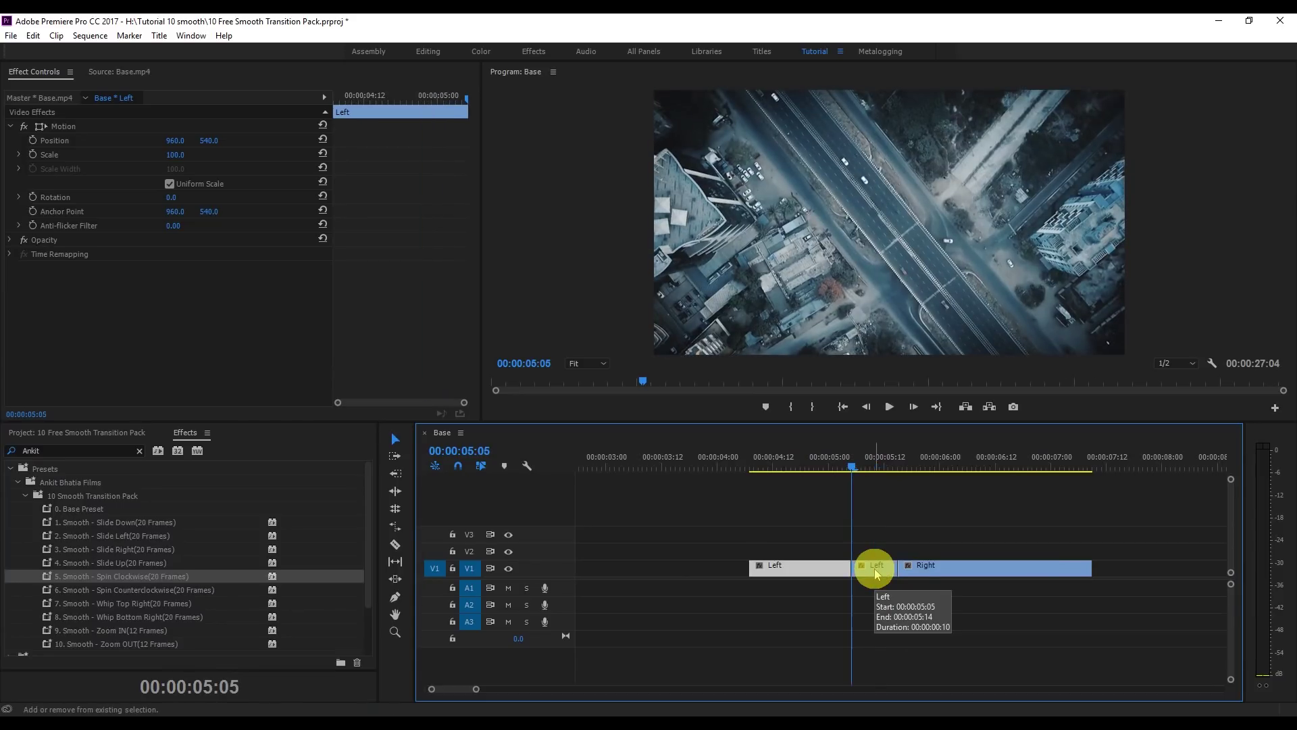
pyautogui.hotkey('shift', 'Right')
pyautogui.hotkey('shift', 'Right')
pyautogui.hotkey('shift', 'Right')
pyautogui.hotkey('shift', 'Right')
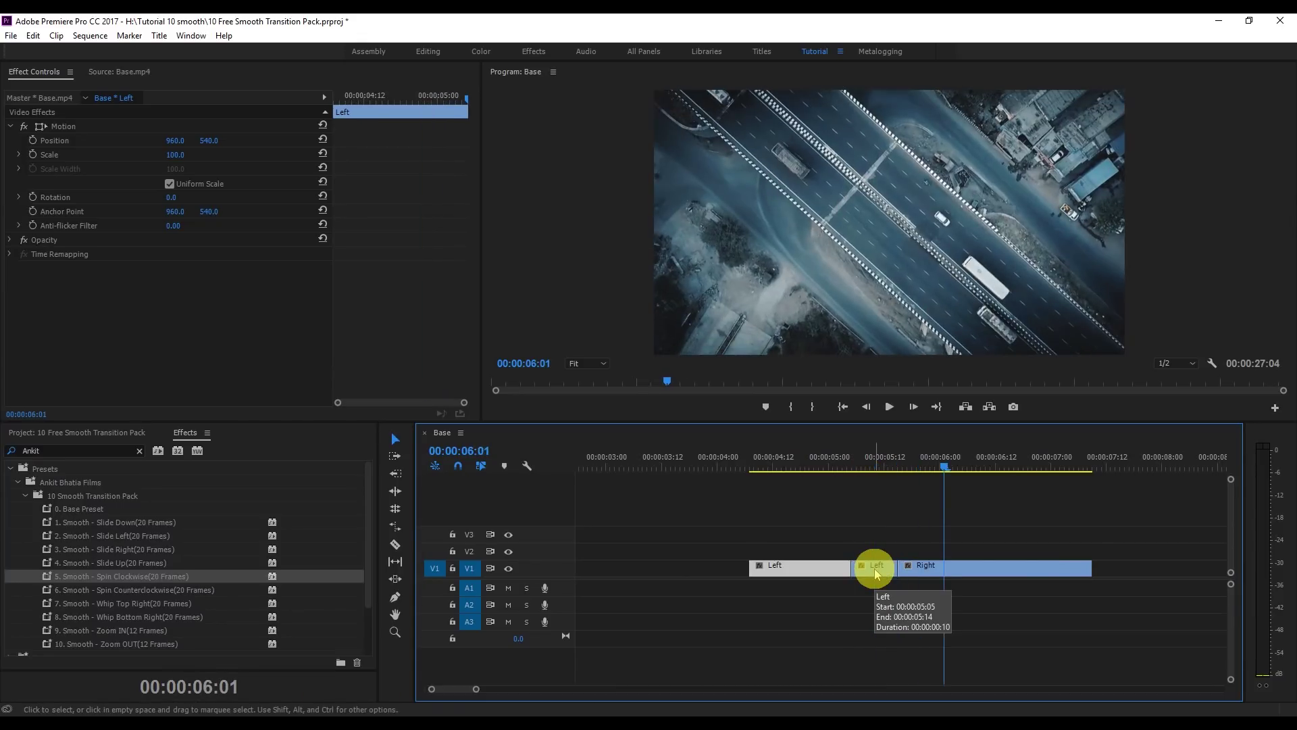
pyautogui.click(912, 569)
pyautogui.hotkey('ctrl', 'k')
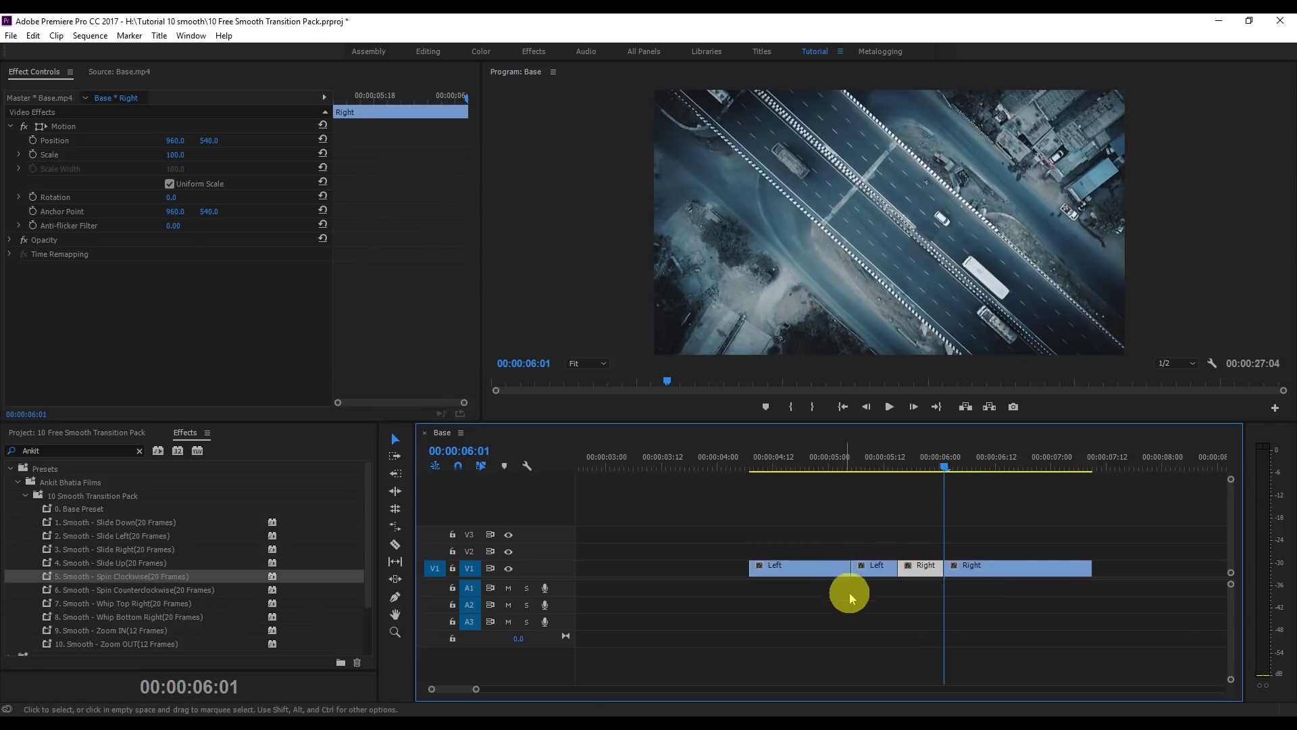
# - Place an adjustment layer over the second cut, trimming it to end at 00:00:06:01
pyautogui.click(78, 432)
pyautogui.moveTo(58, 506); pyautogui.dragTo(851, 549)
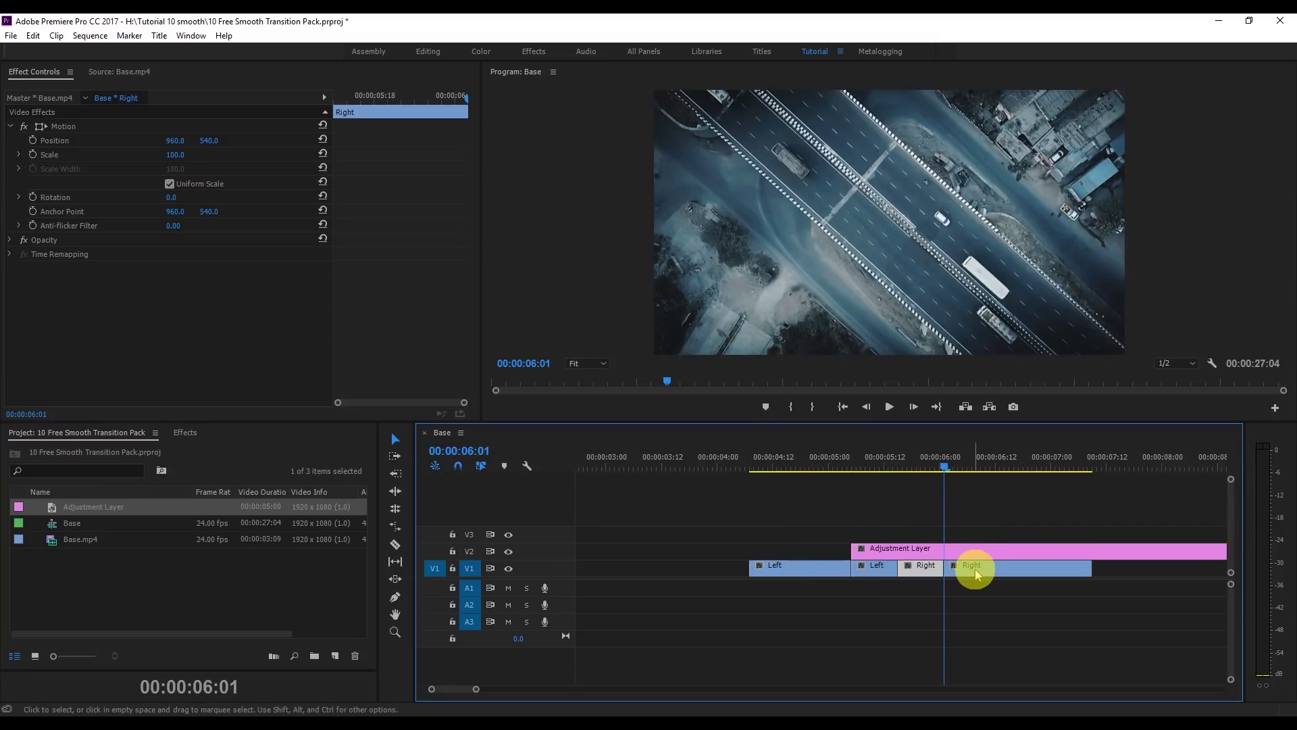
pyautogui.click(976, 549)
pyautogui.hotkey('ctrl', 'k')
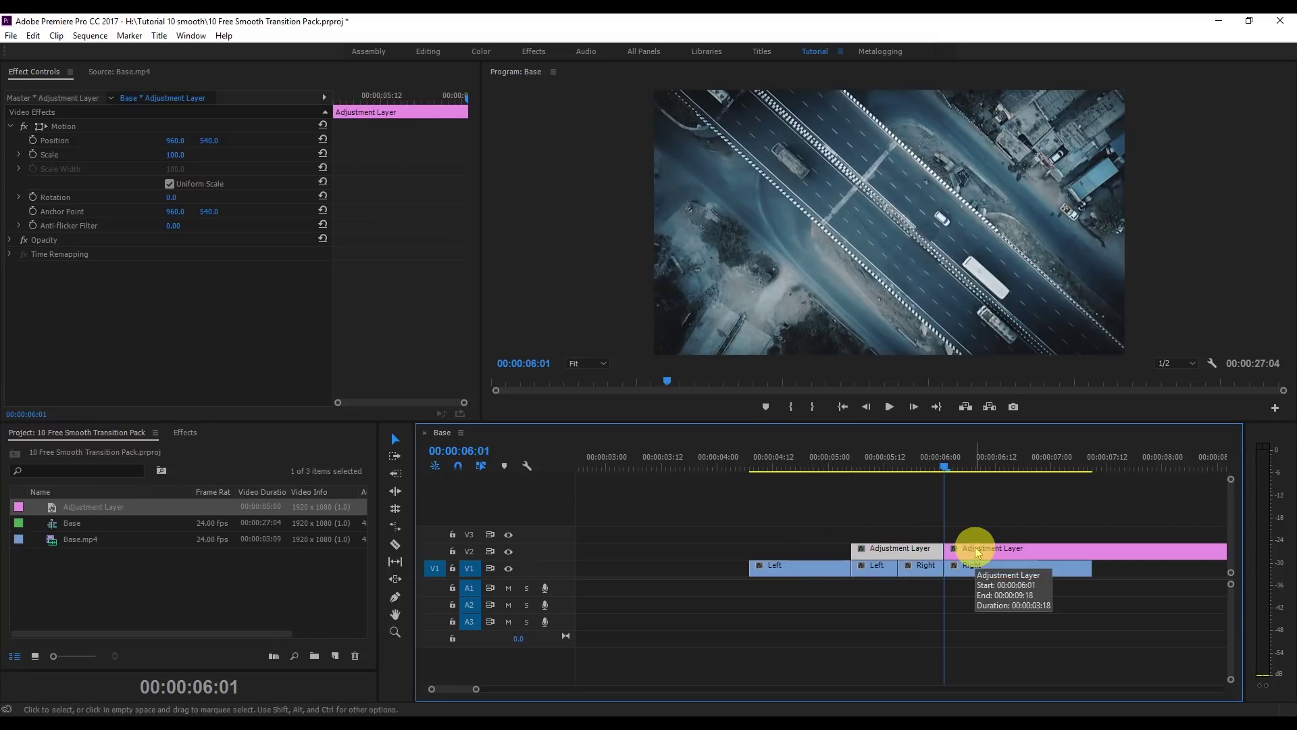
pyautogui.click(976, 549)
pyautogui.press('Delete')
# - Apply the 5. Smooth - Spin Clockwise preset to the trimmed adjustment layer
pyautogui.moveTo(905, 463); pyautogui.dragTo(871, 463)
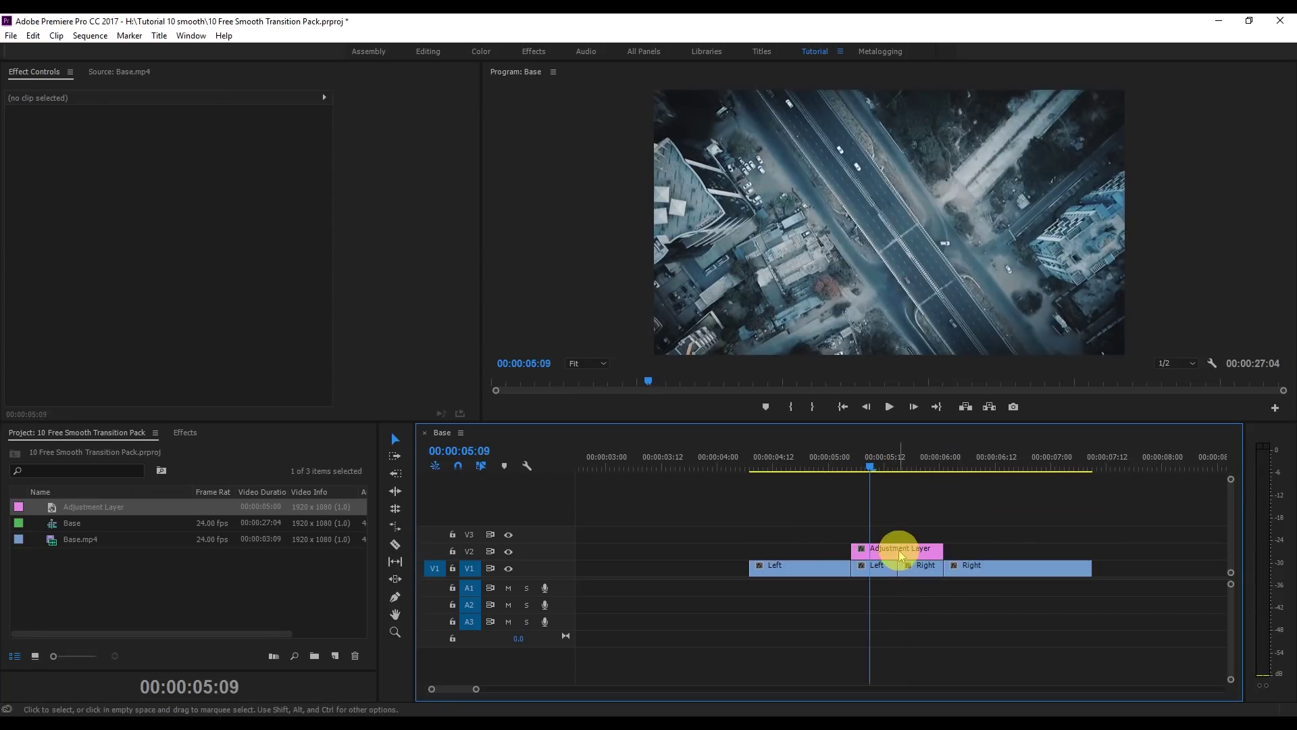
pyautogui.click(900, 553)
pyautogui.click(185, 433)
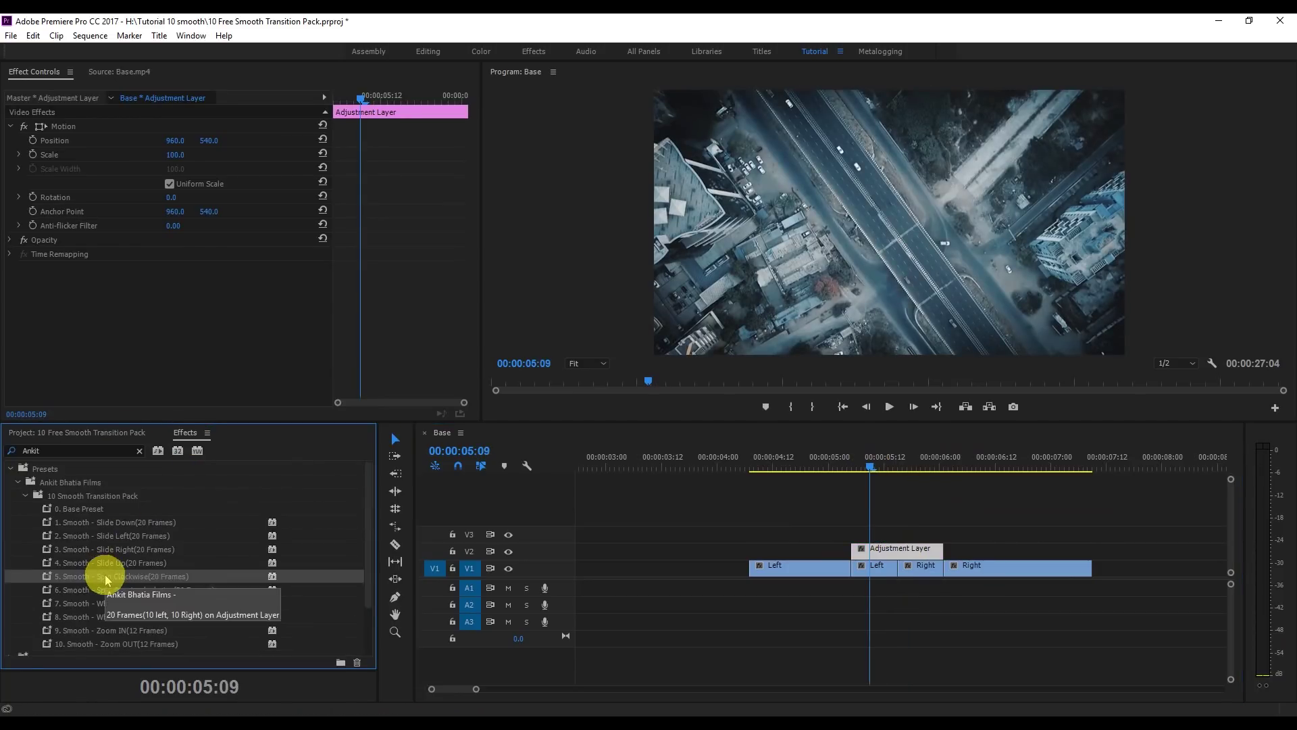
pyautogui.moveTo(106, 580); pyautogui.dragTo(871, 550)
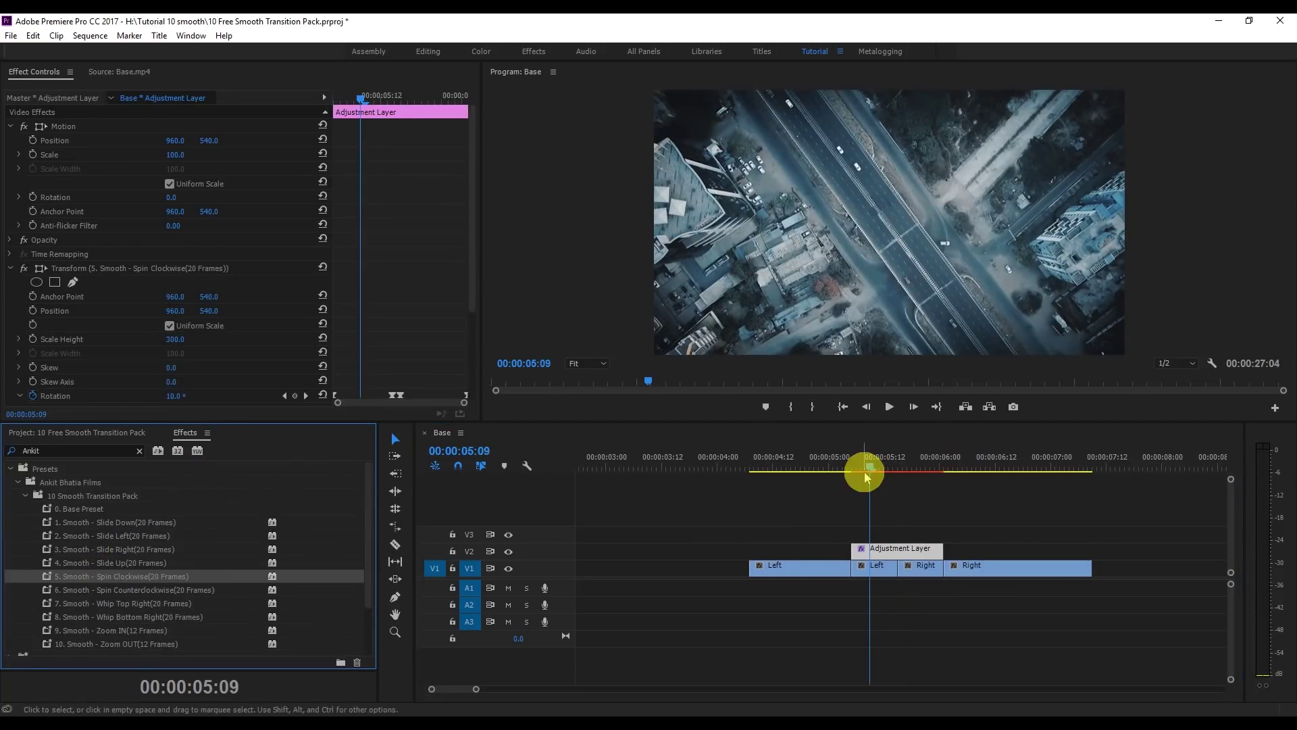
# - Apply the 0. Base Preset to the short Left piece at the second cut
pyautogui.moveTo(88, 508)
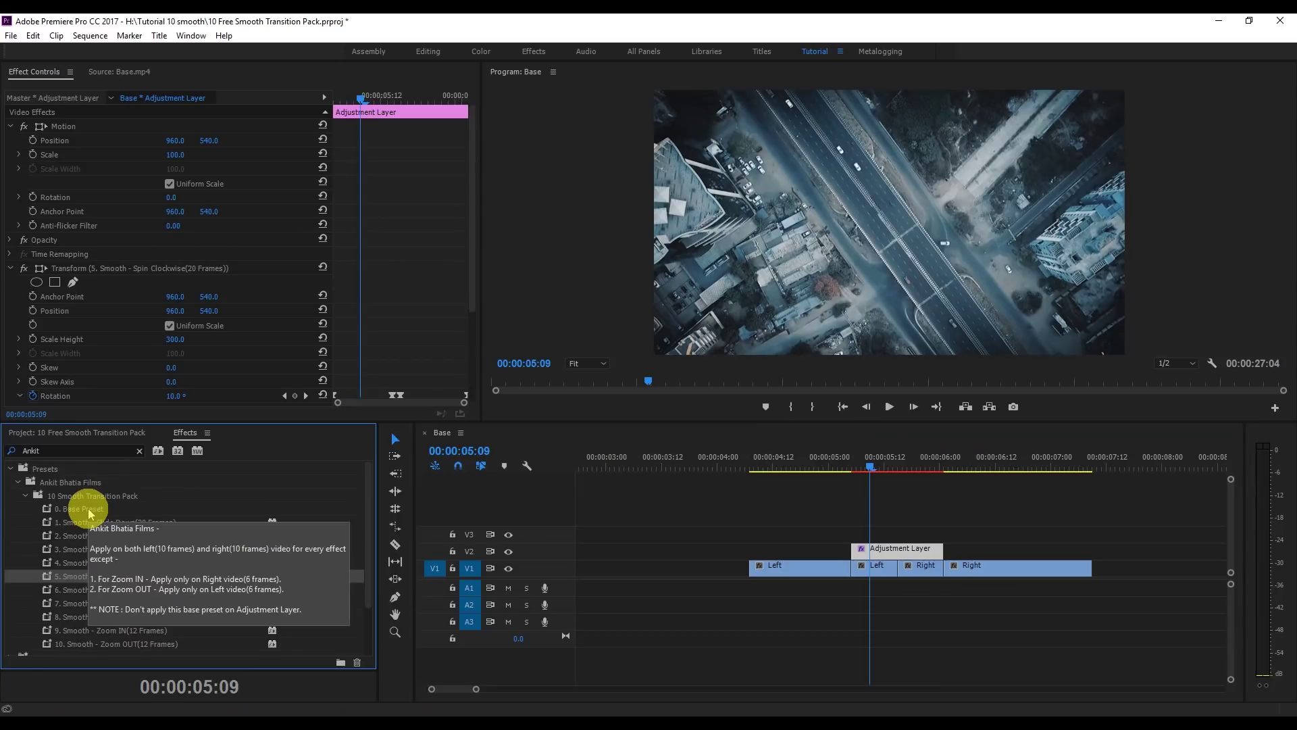
pyautogui.click(88, 508)
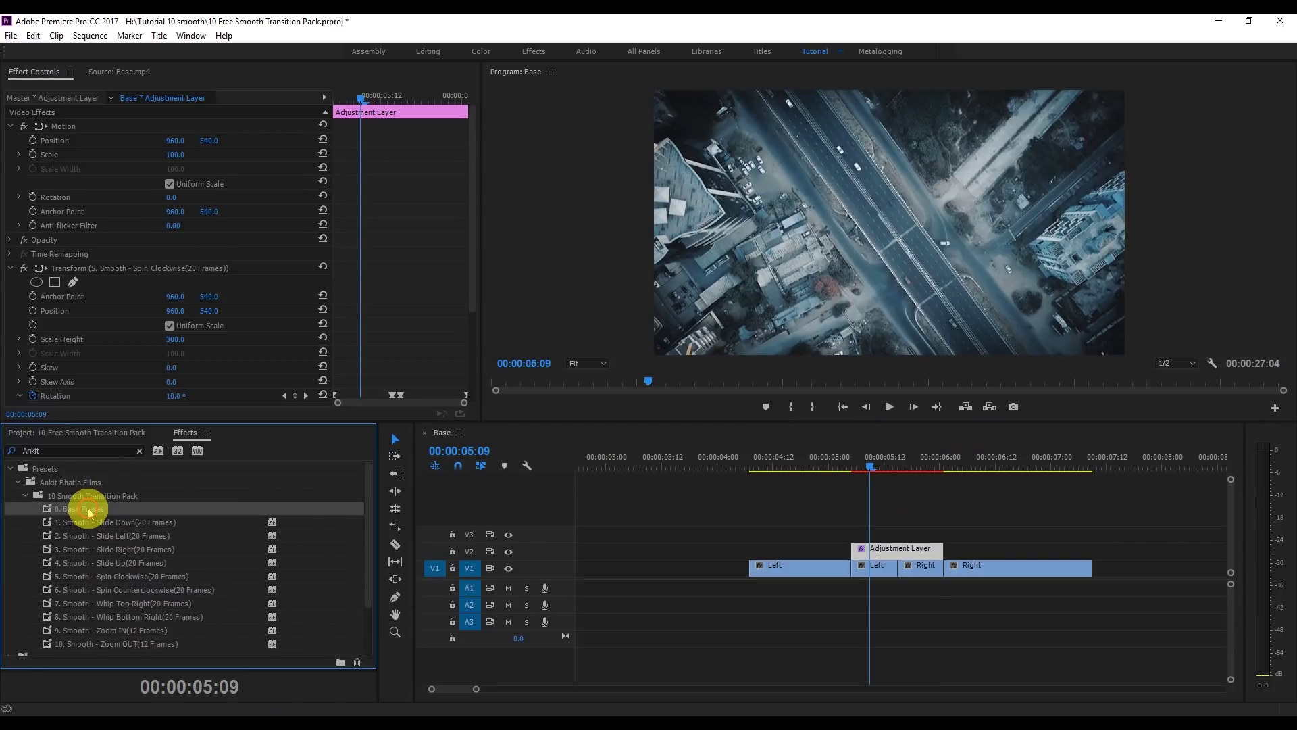
pyautogui.moveTo(88, 514); pyautogui.dragTo(920, 568)
# - Rewind to before the transition and play back the spin transition
pyautogui.click(863, 466)
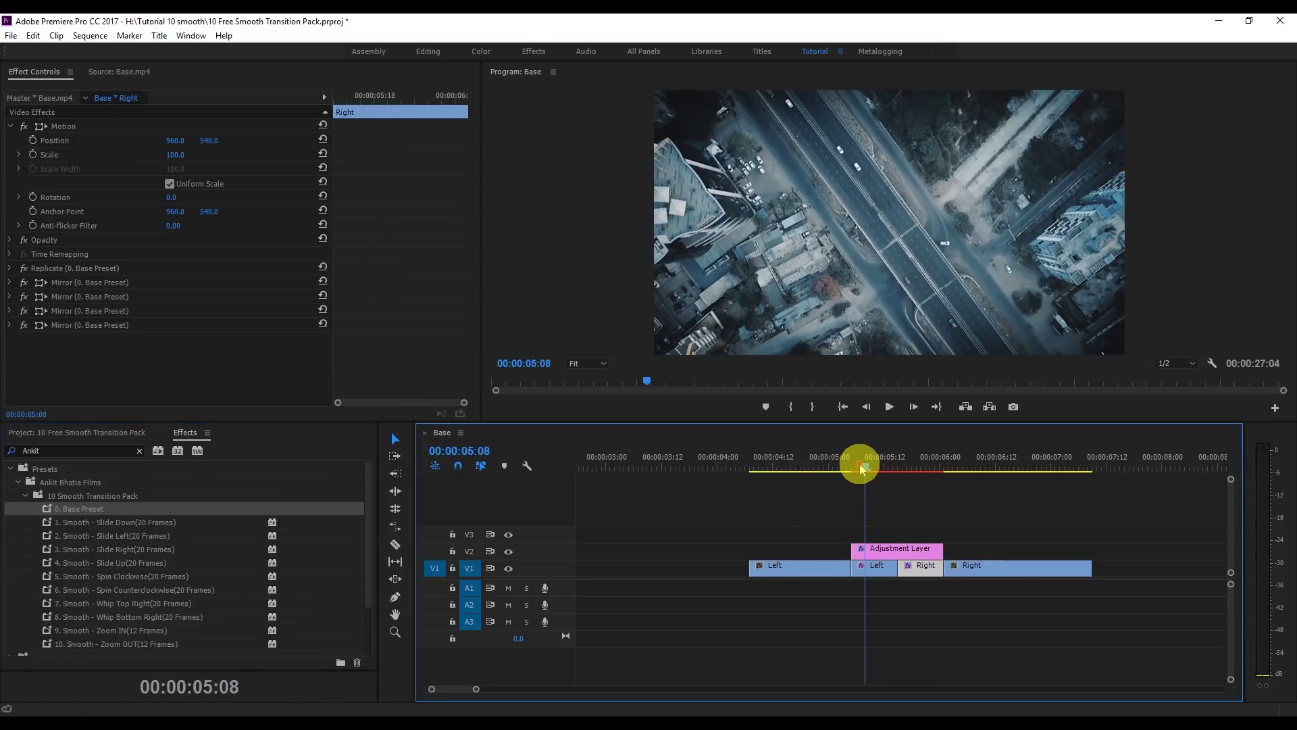
pyautogui.moveTo(862, 469); pyautogui.dragTo(749, 466)
pyautogui.click(889, 406)
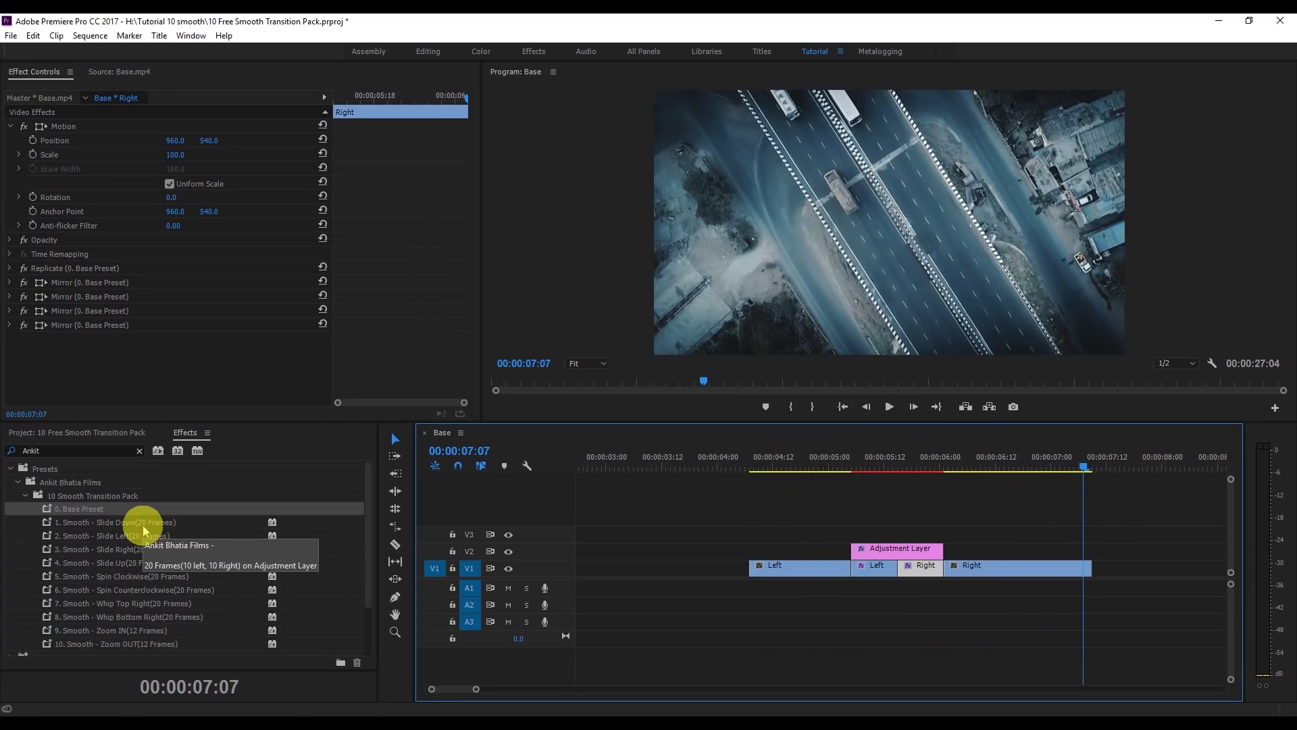
pyautogui.moveTo(479, 689); pyautogui.dragTo(541, 689)
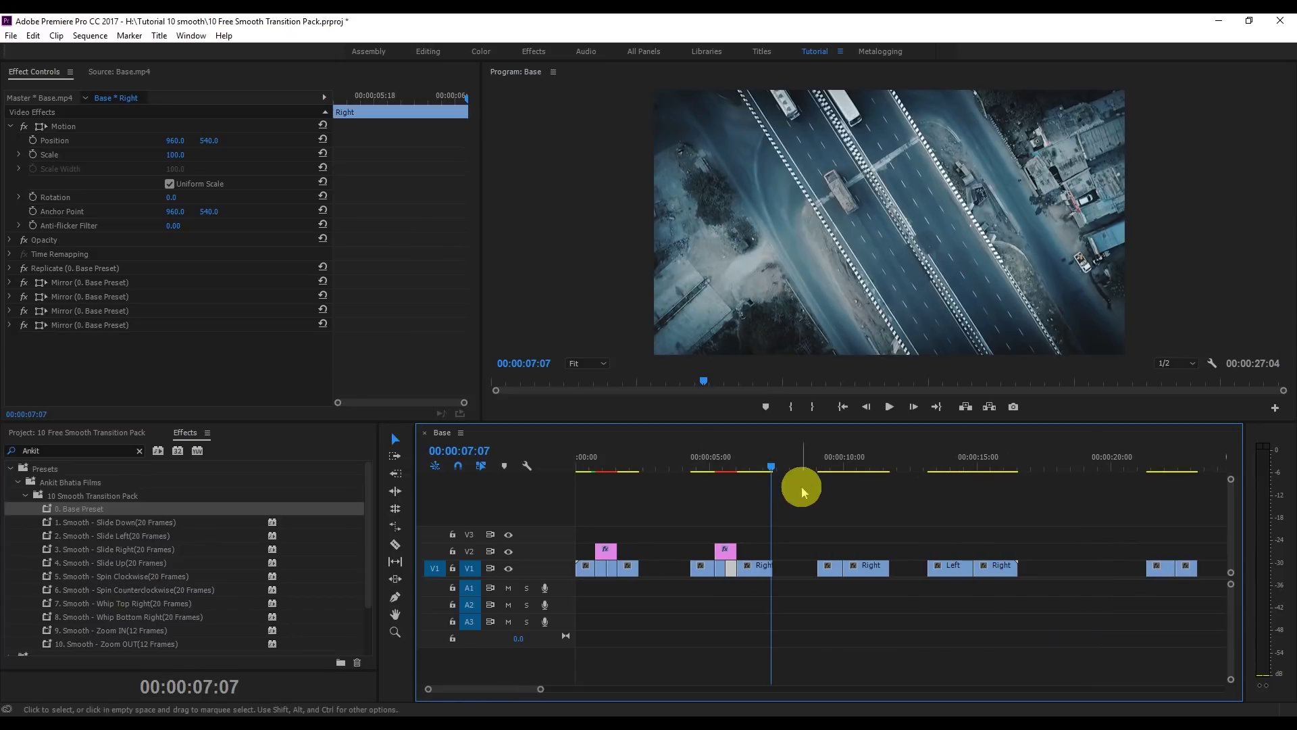
# - Browse the Slide Right, Zoom IN and Zoom OUT presets, settling on Zoom IN
pyautogui.moveTo(811, 461); pyautogui.dragTo(856, 471)
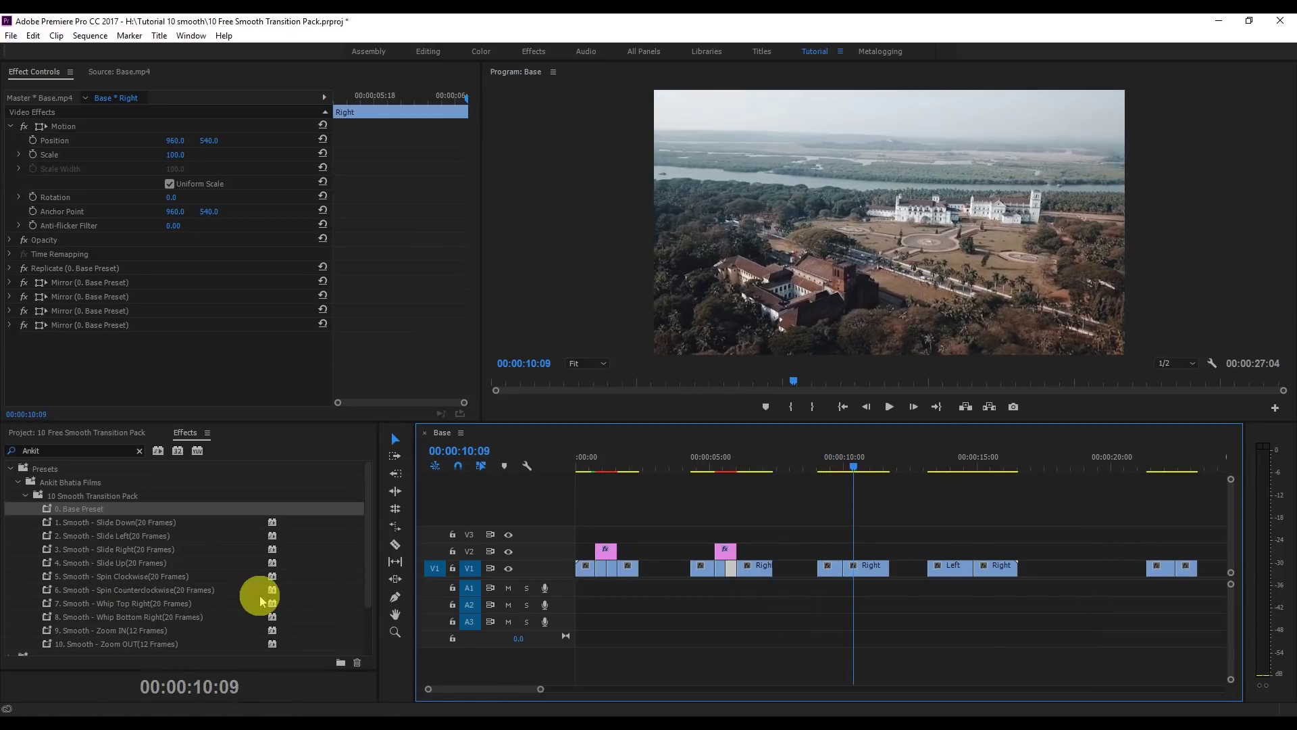
pyautogui.click(128, 549)
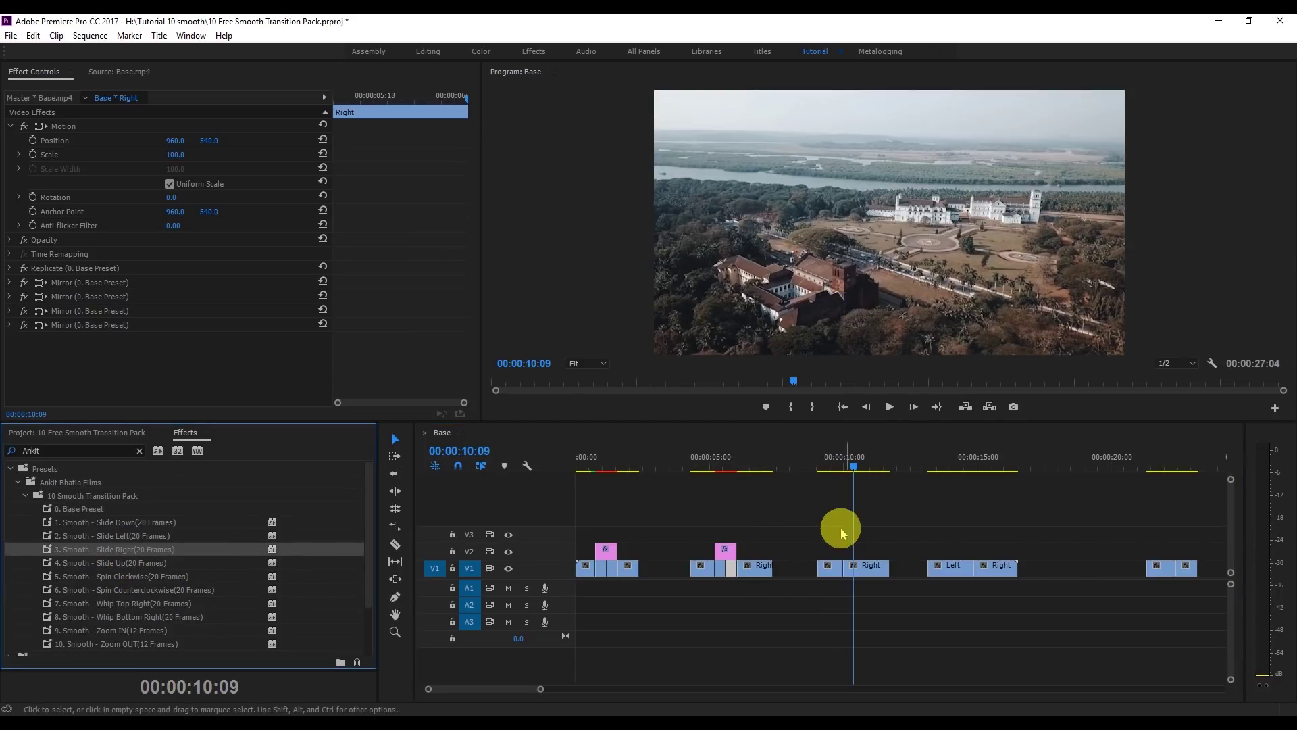
pyautogui.scroll(-2, 142, 605)
pyautogui.click(142, 603)
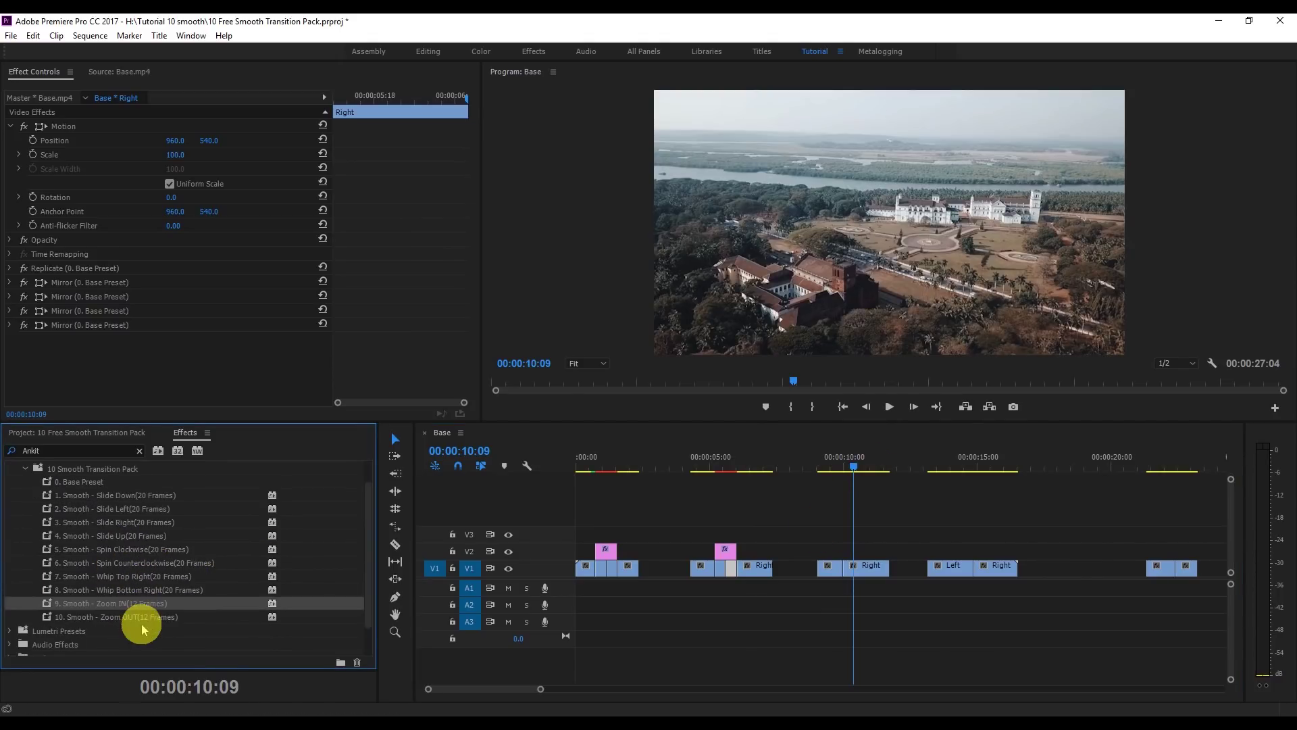
pyautogui.click(143, 617)
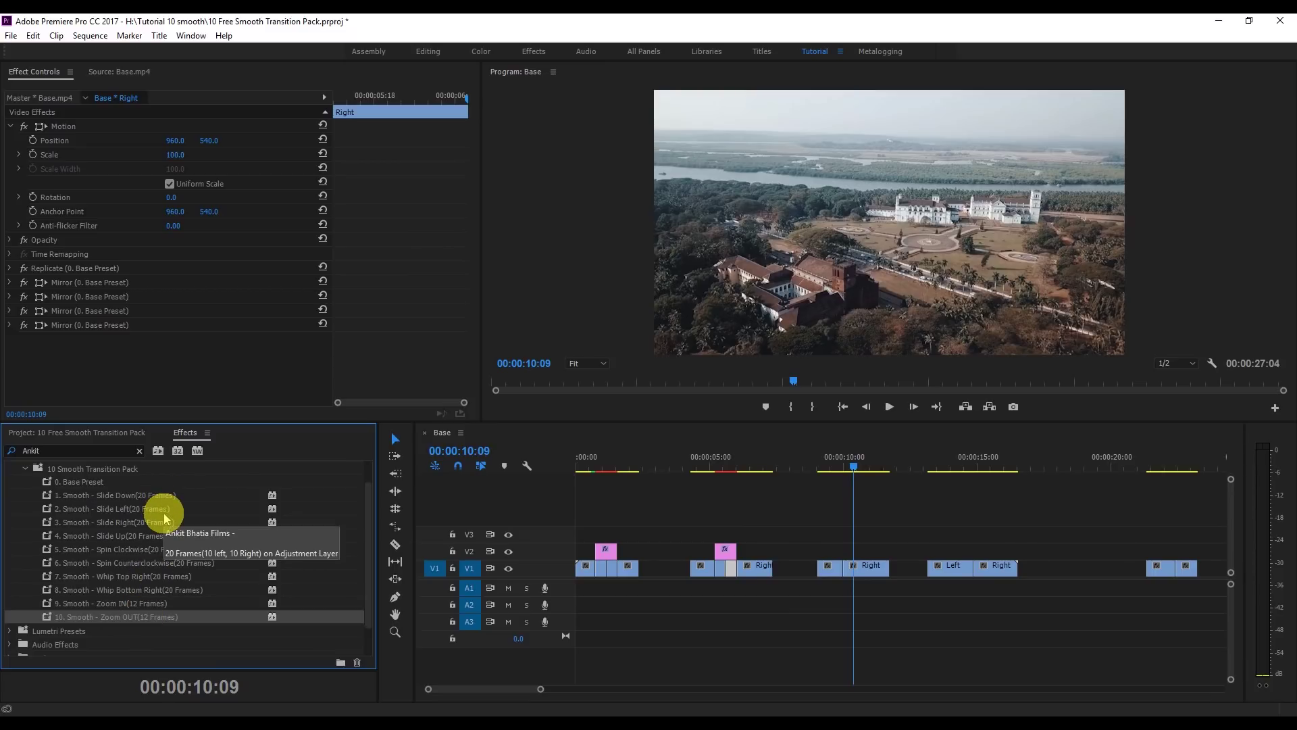
pyautogui.click(145, 603)
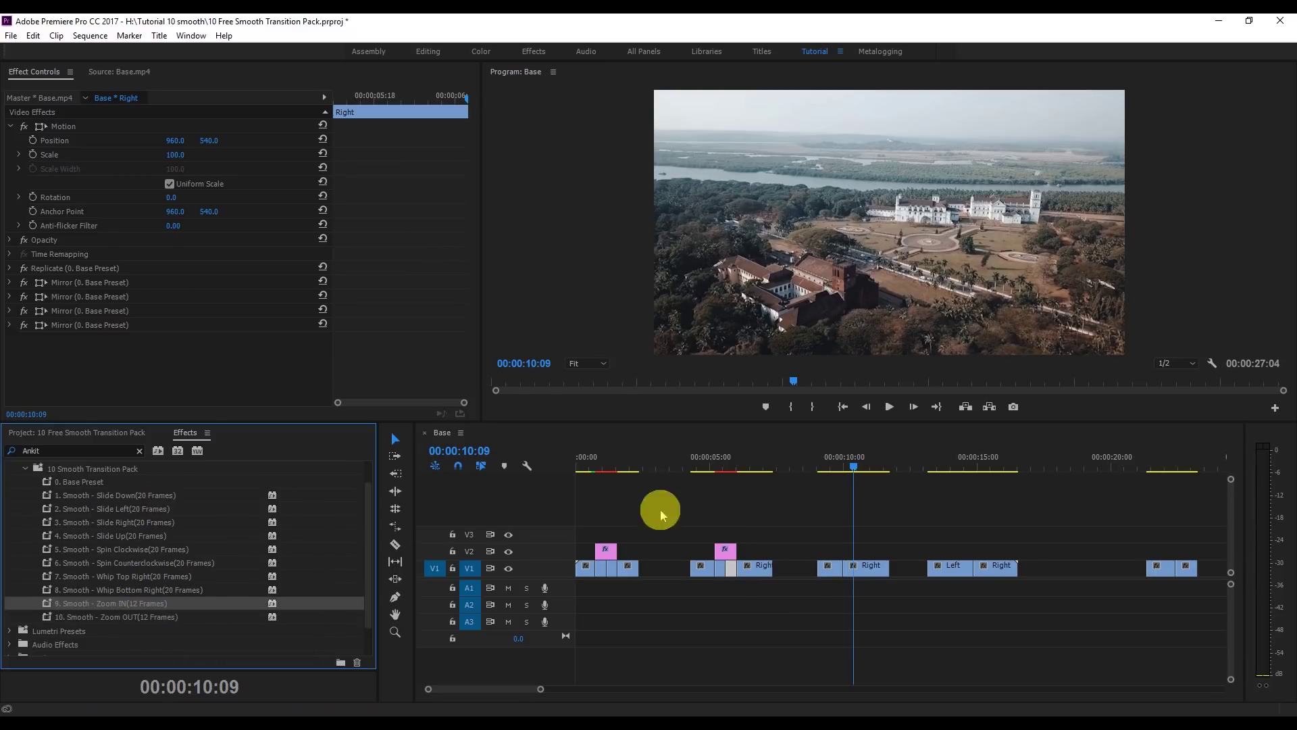
# - Zoom the timeline in on the Left–Right cut at 00:00:22:10
pyautogui.moveTo(851, 468); pyautogui.dragTo(1175, 472)
pyautogui.press('=')
pyautogui.press('=')
pyautogui.moveTo(890, 467); pyautogui.dragTo(900, 472)
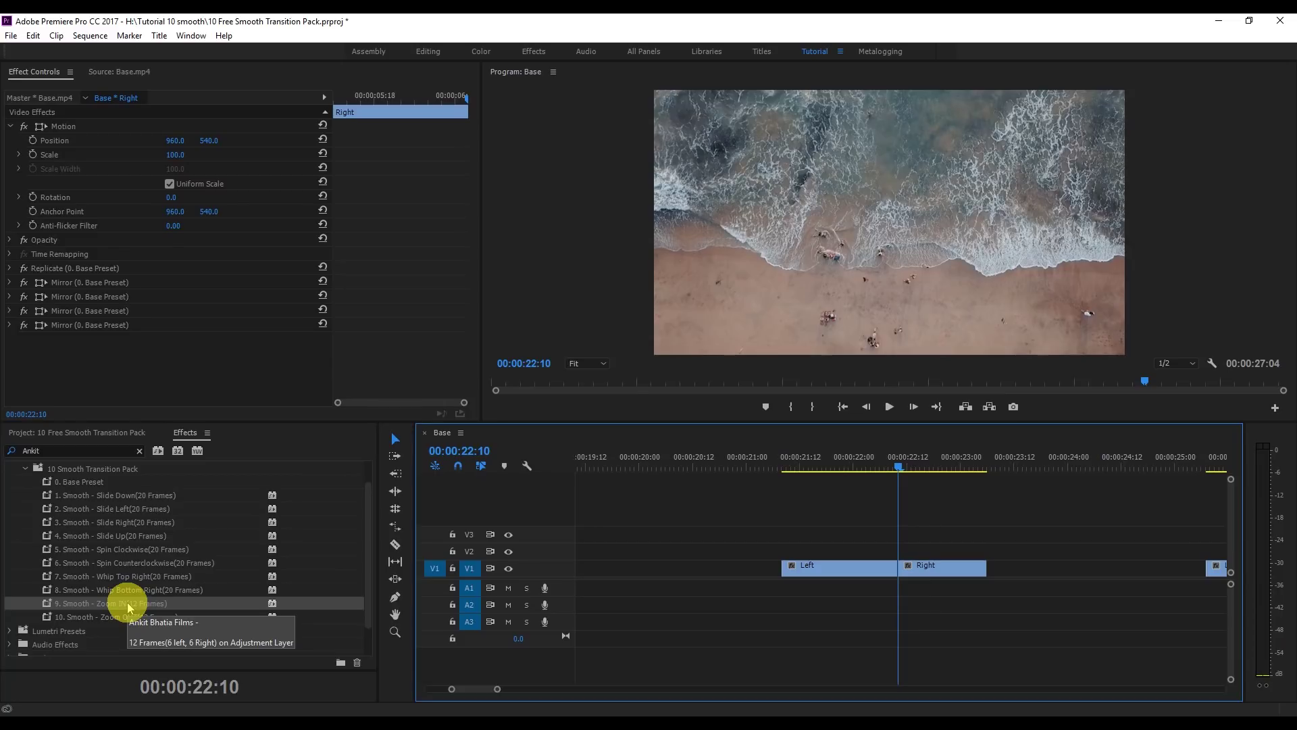
# - Split the Left clip at 00:00:22:04 and the Right clip at 00:00:22:16
pyautogui.hotkey('shift', 'Left')
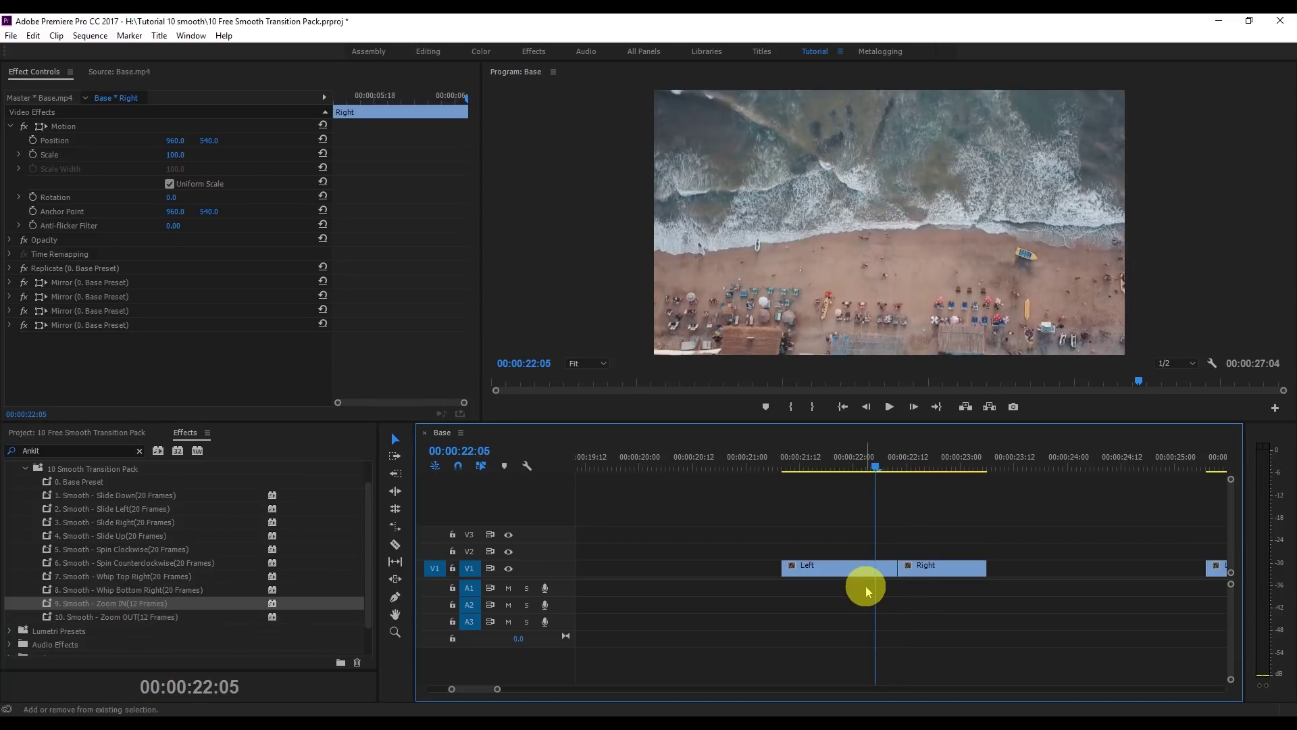
pyautogui.press('Left')
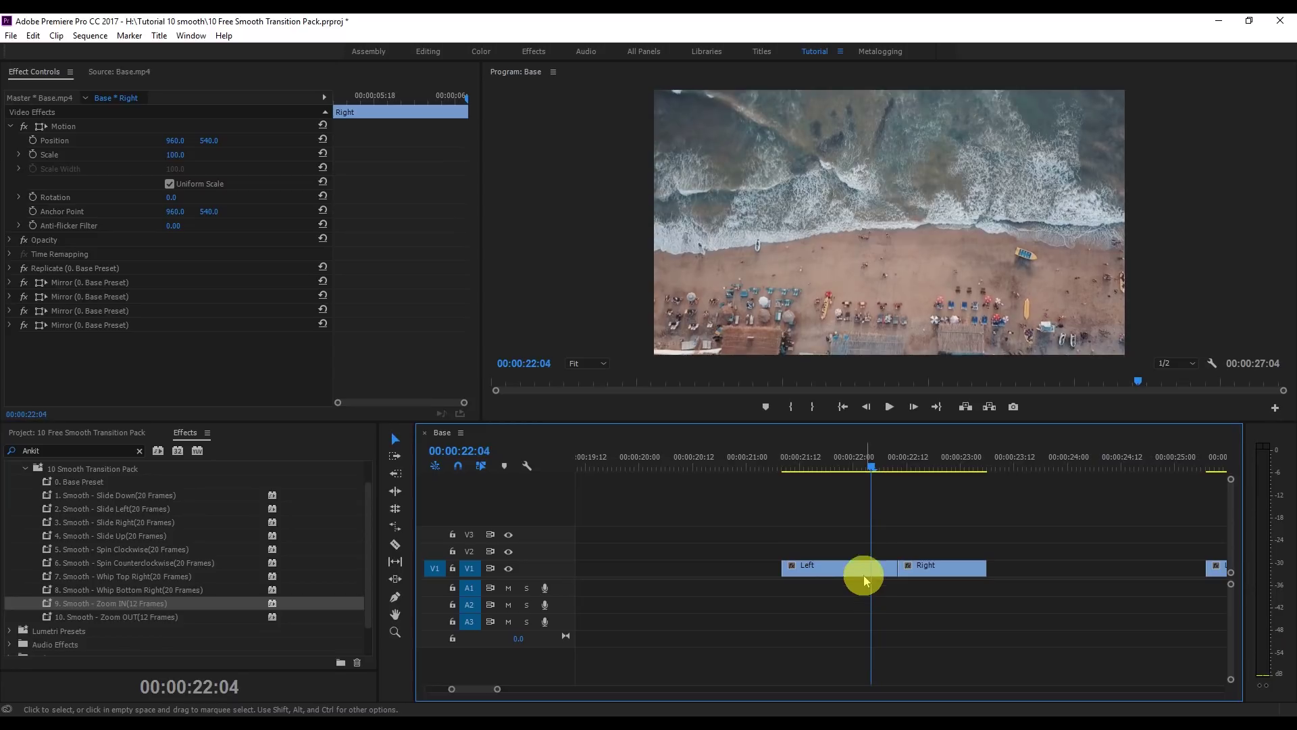
pyautogui.click(866, 571)
pyautogui.hotkey('ctrl', 'z')
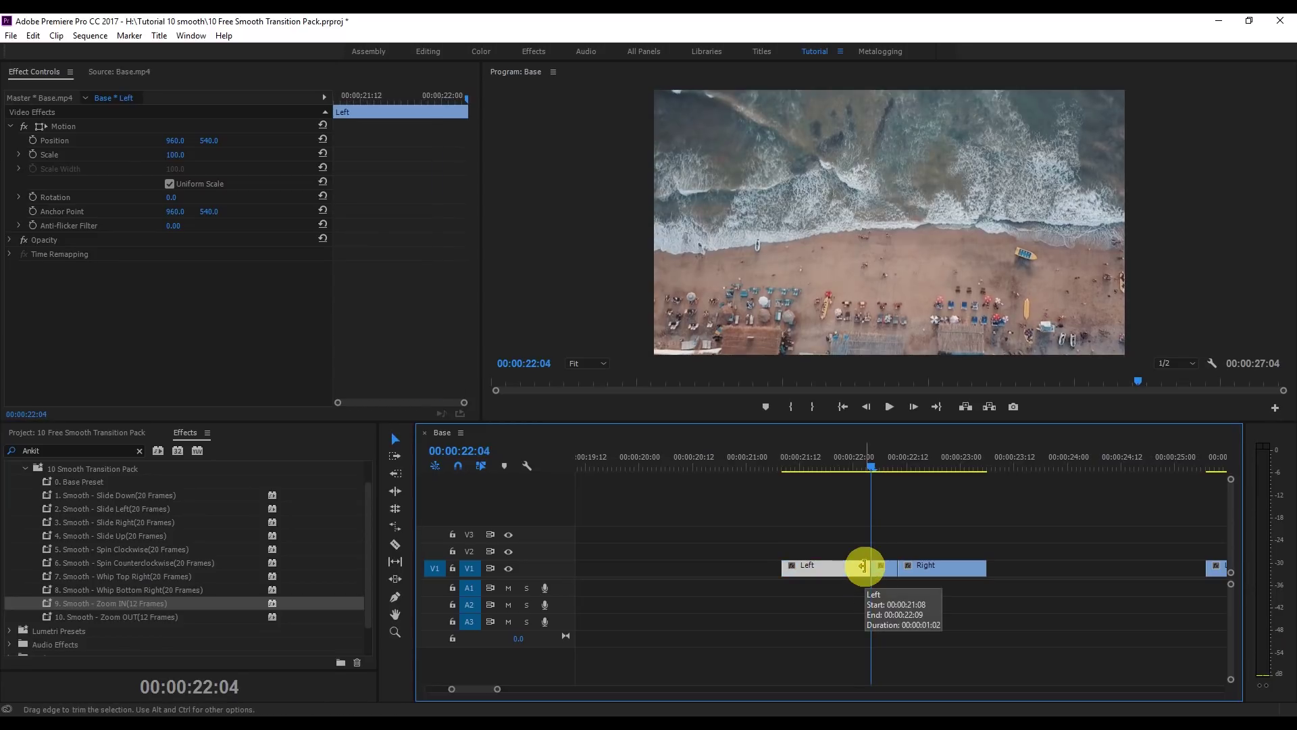
pyautogui.press('Right')
pyautogui.press('Right')
pyautogui.press('Right')
pyautogui.press('Right')
pyautogui.press('Right')
pyautogui.press('Right')
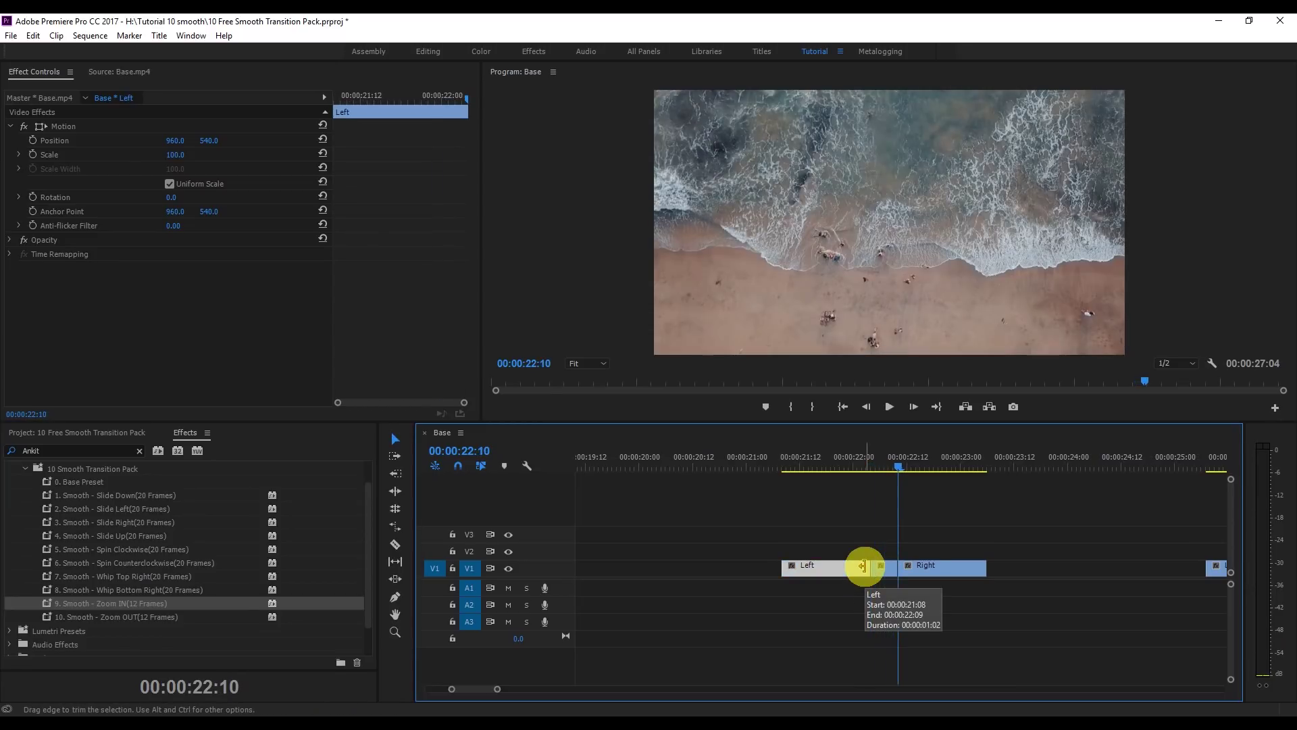
pyautogui.press('Right')
pyautogui.press('Right')
pyautogui.press('Right')
pyautogui.press('Right')
pyautogui.press('Right')
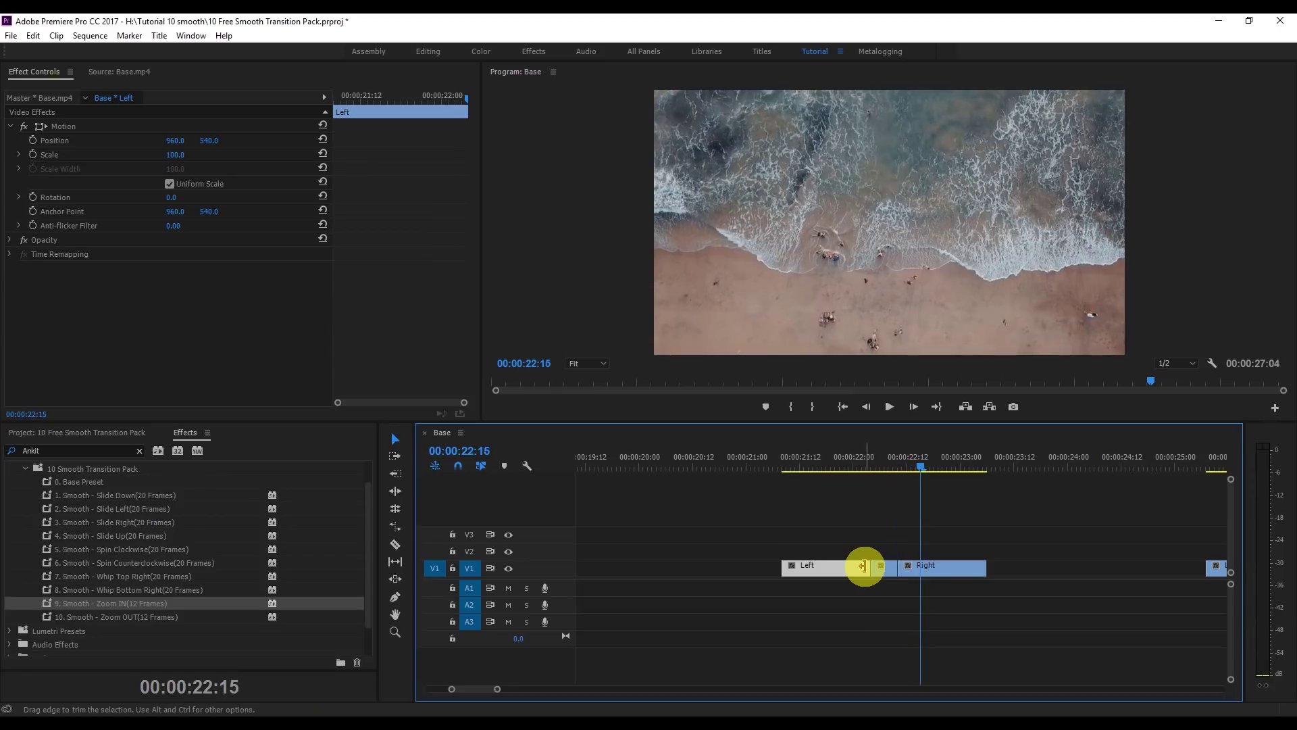
pyautogui.press('Right')
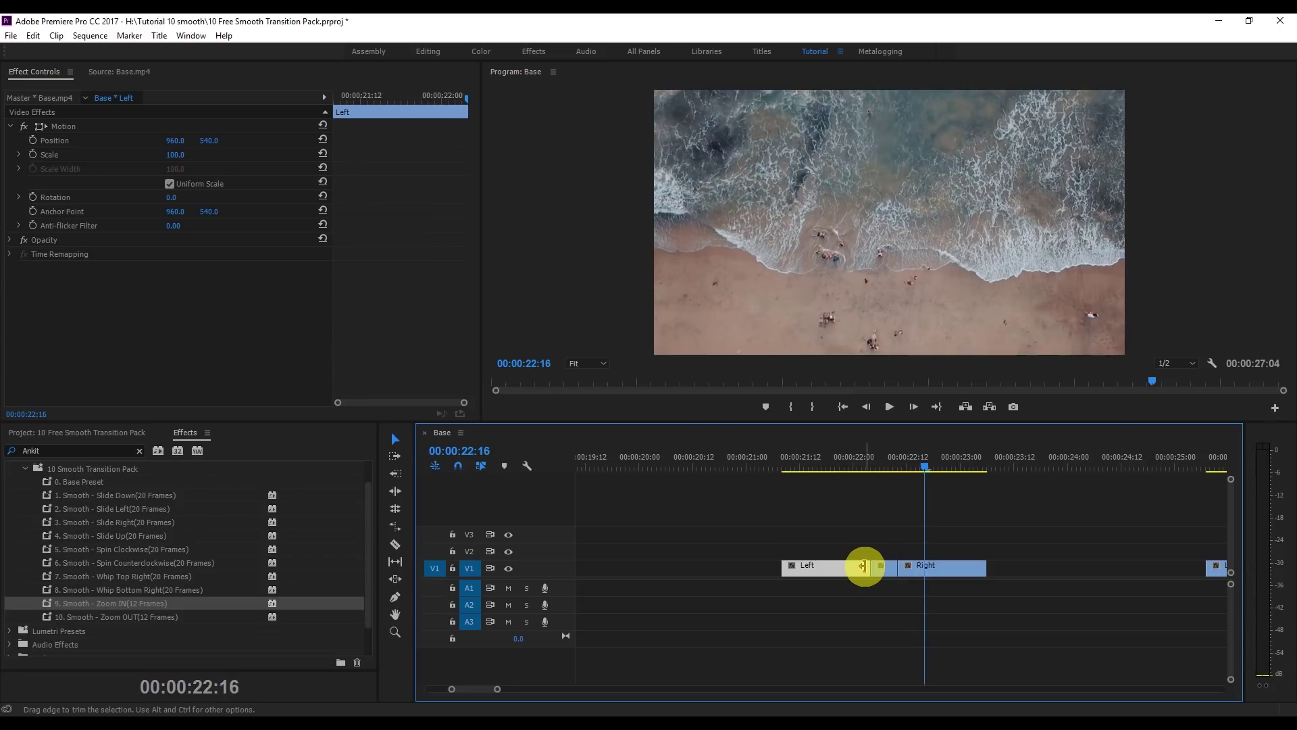
pyautogui.click(959, 571)
pyautogui.hotkey('ctrl', 'k')
# - Place an adjustment layer on V2 over the final cut and delete its excess part
pyautogui.click(77, 432)
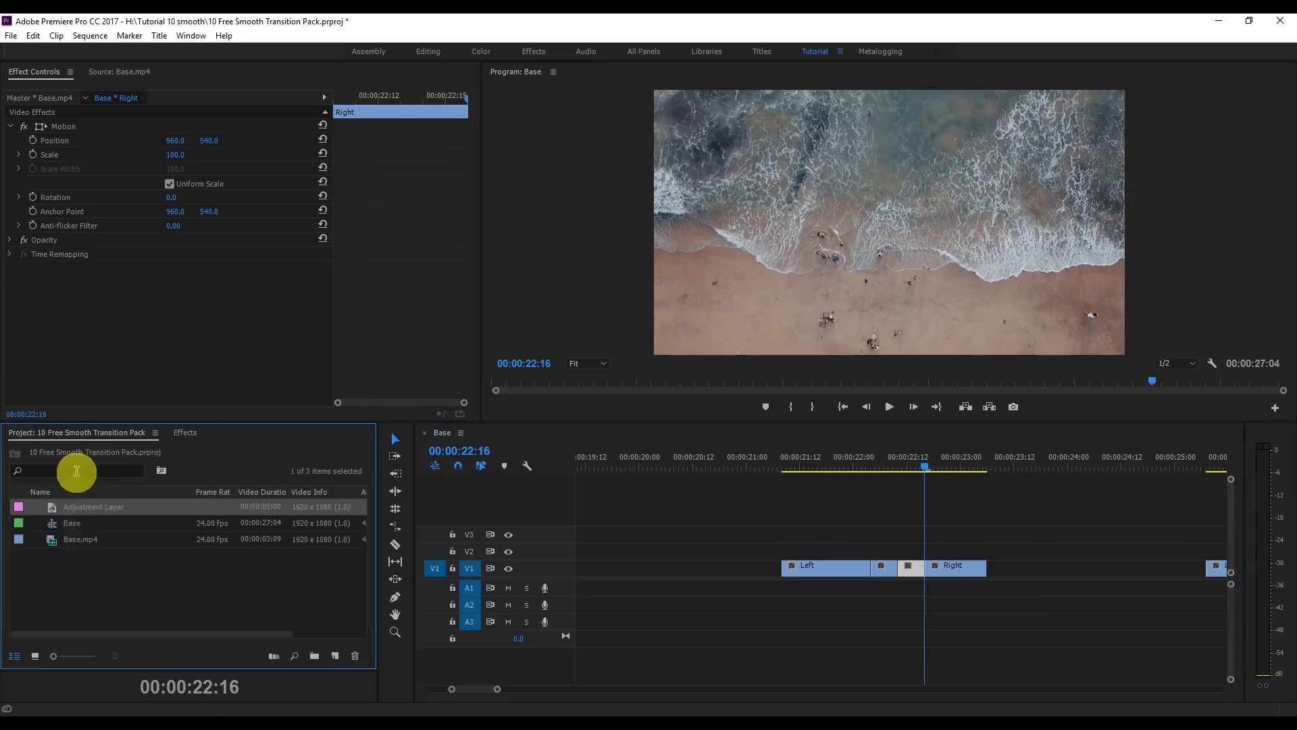
pyautogui.moveTo(72, 545); pyautogui.dragTo(1135, 550)
pyautogui.press('=')
pyautogui.hotkey('ctrl', 'k')
pyautogui.click(919, 547)
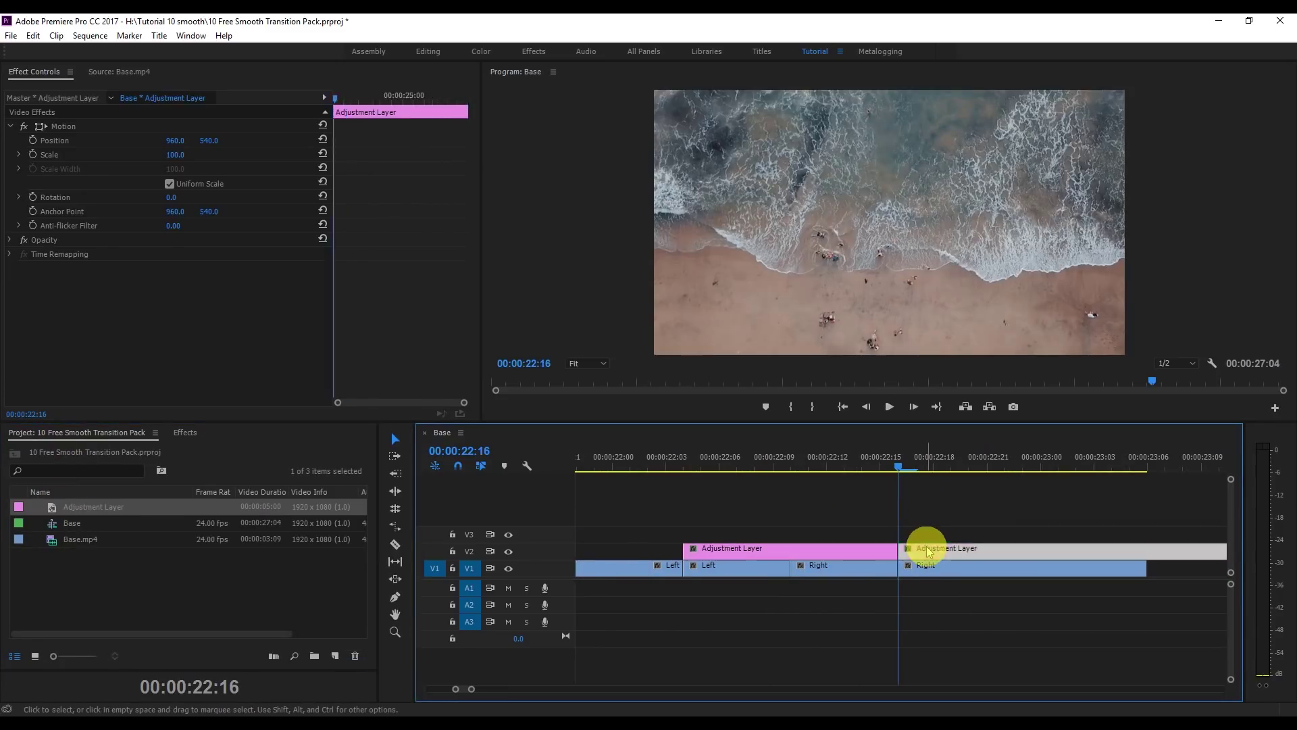
pyautogui.press('Delete')
pyautogui.moveTo(878, 465); pyautogui.dragTo(737, 465)
# - Apply 9. Smooth - Zoom IN to the adjustment layer and 0. Base Preset to the V1 piece below
pyautogui.click(185, 433)
pyautogui.moveTo(111, 602); pyautogui.dragTo(788, 558)
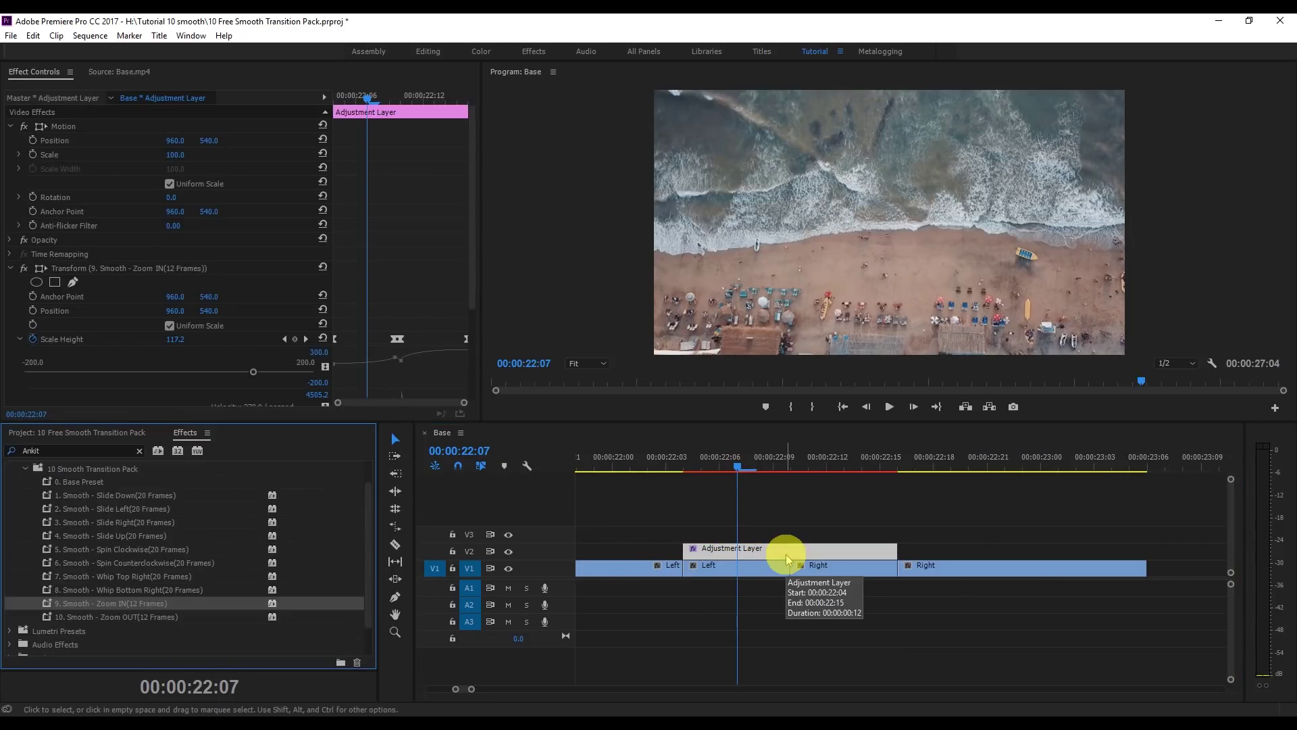
pyautogui.click(93, 486)
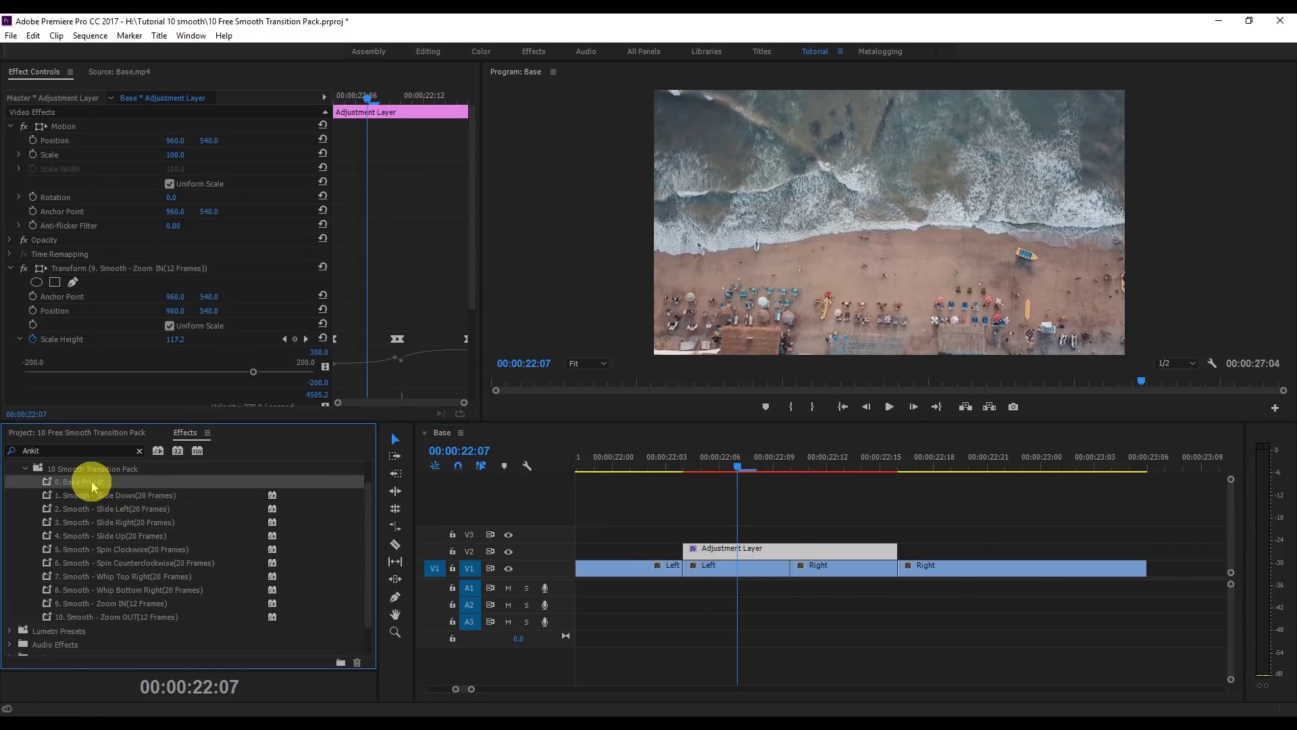
pyautogui.moveTo(93, 486); pyautogui.dragTo(840, 568)
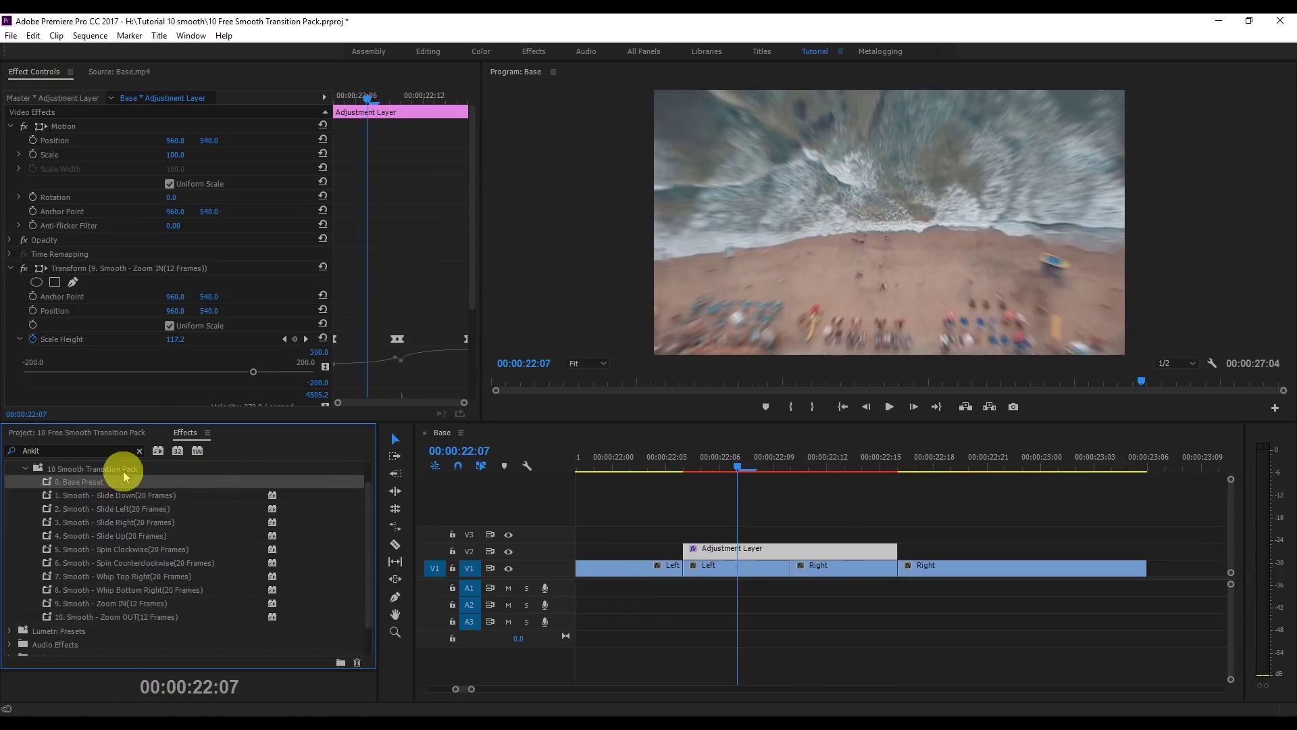
# - Apply 0. Base Preset to the six-frame Right piece and scrub through the zoom-in transition
pyautogui.moveTo(82, 485)
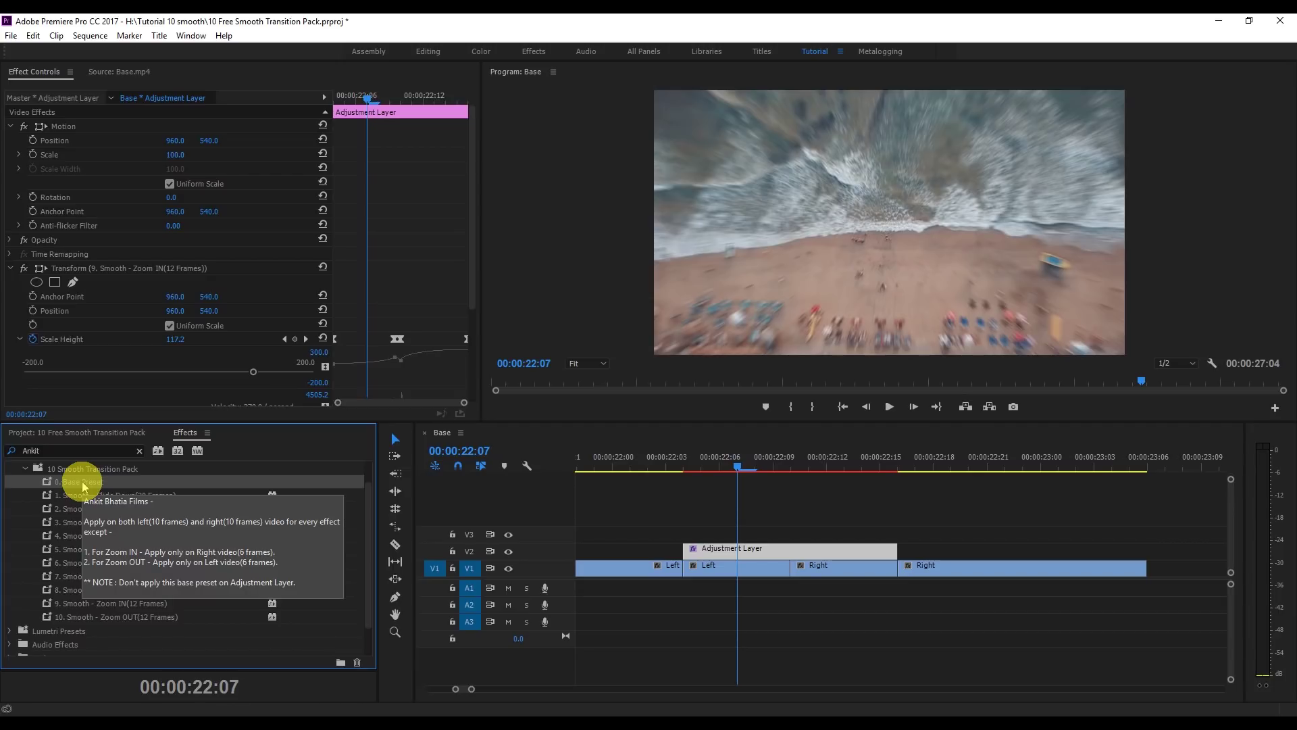
pyautogui.moveTo(82, 485); pyautogui.dragTo(825, 569)
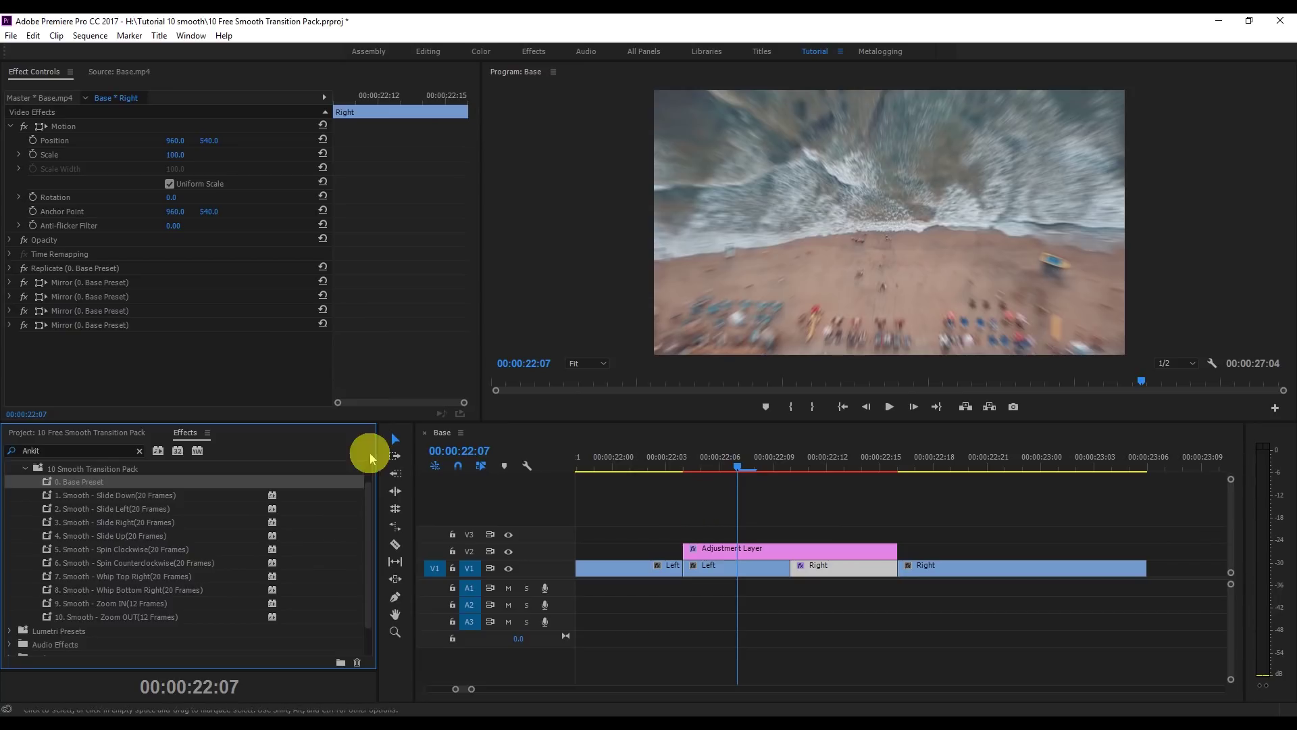
pyautogui.moveTo(83, 484)
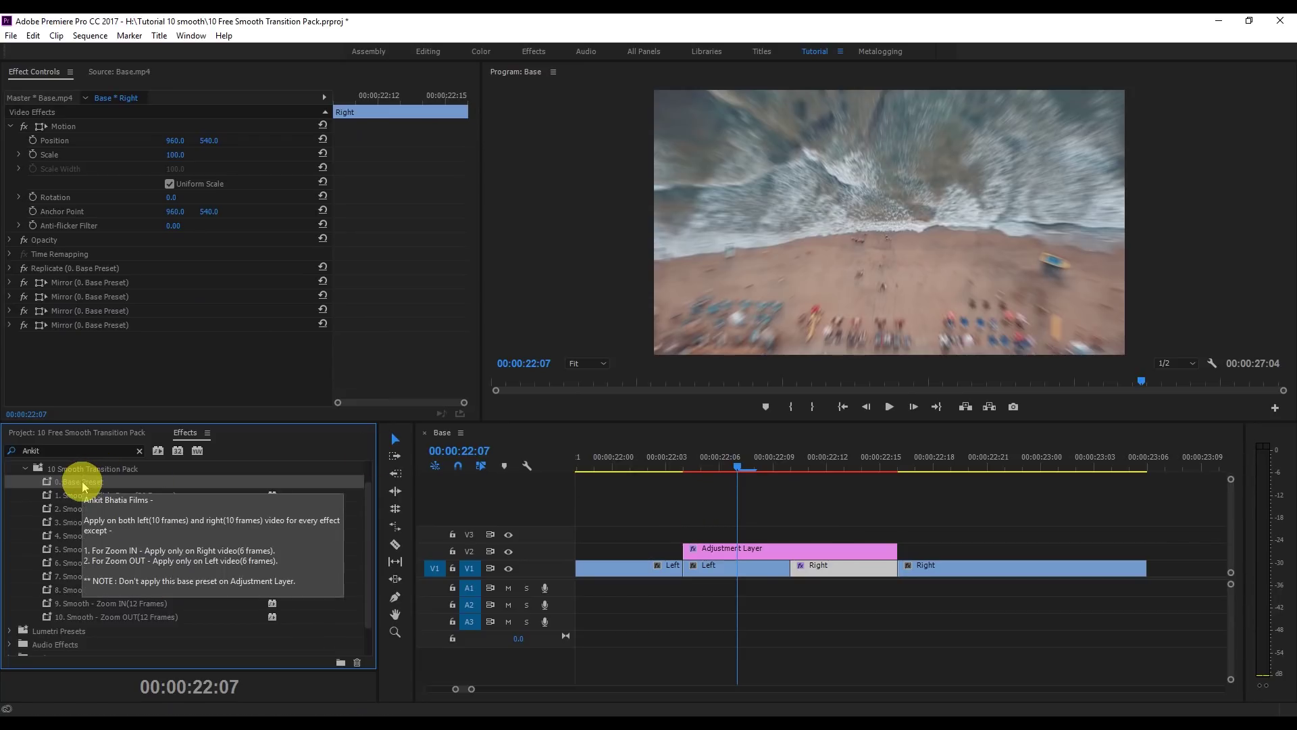
pyautogui.moveTo(613, 458); pyautogui.dragTo(928, 481)
pyautogui.press('-')
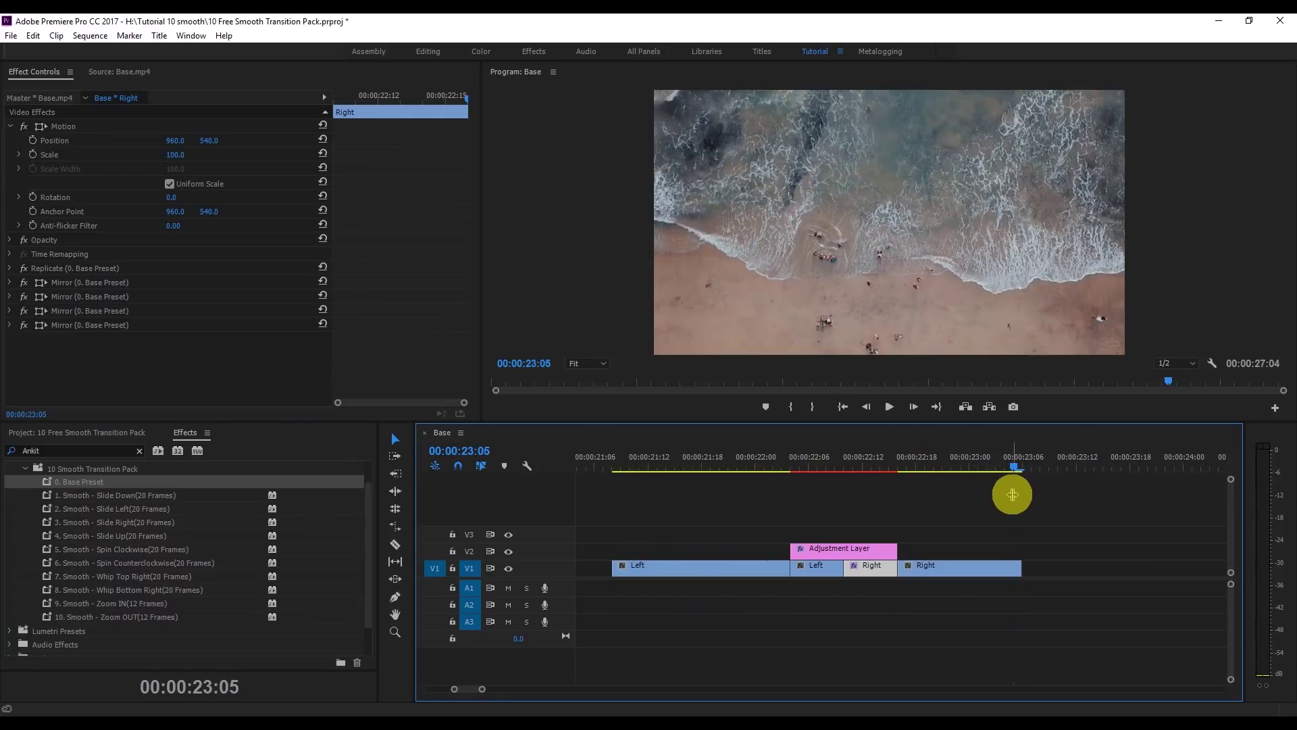
# - Zoom in on the 26:04 cut and split the Left clip at 00:00:25:22
pyautogui.moveTo(952, 472); pyautogui.dragTo(1086, 469)
pyautogui.press('=')
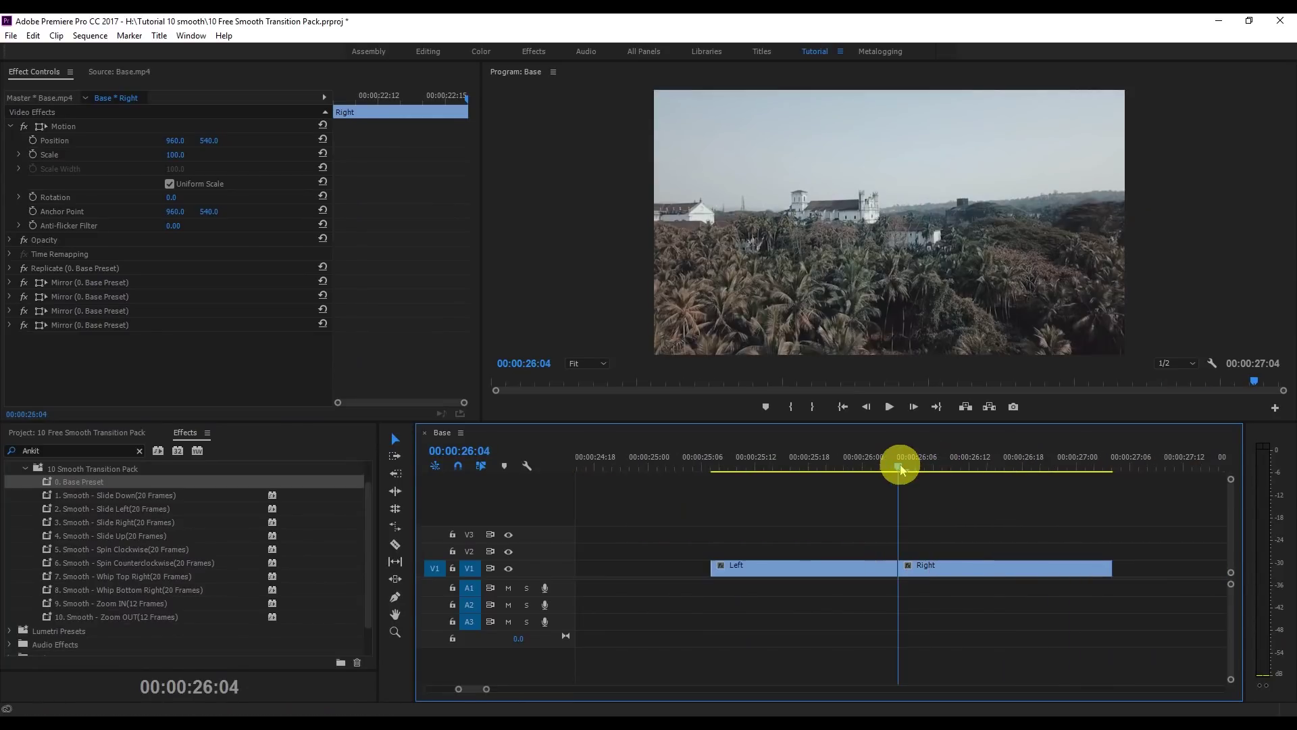
pyautogui.moveTo(898, 464)
pyautogui.mouseDown()
pyautogui.moveTo(845, 469)
pyautogui.moveTo(915, 466)
pyautogui.moveTo(904, 478)
pyautogui.mouseUp()
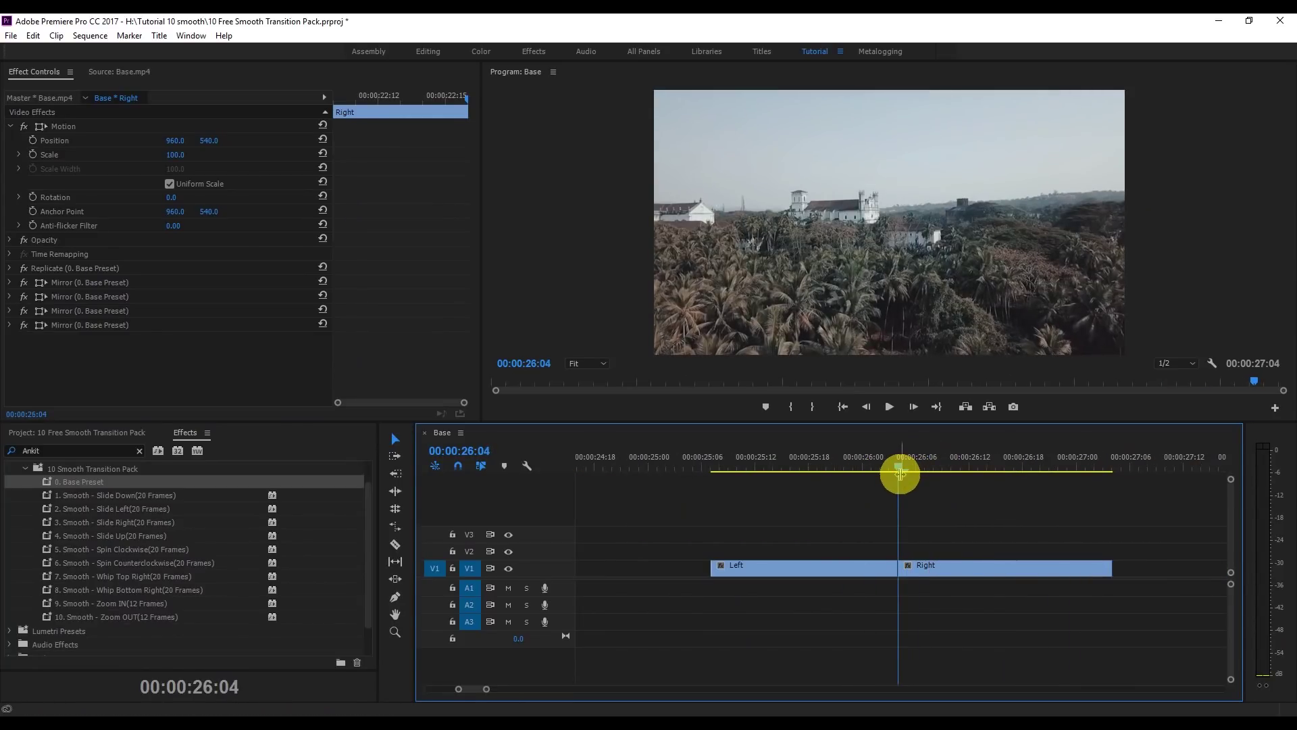
pyautogui.press('Left')
pyautogui.press('Left')
pyautogui.press('Left')
pyautogui.press('Left')
pyautogui.press('Left')
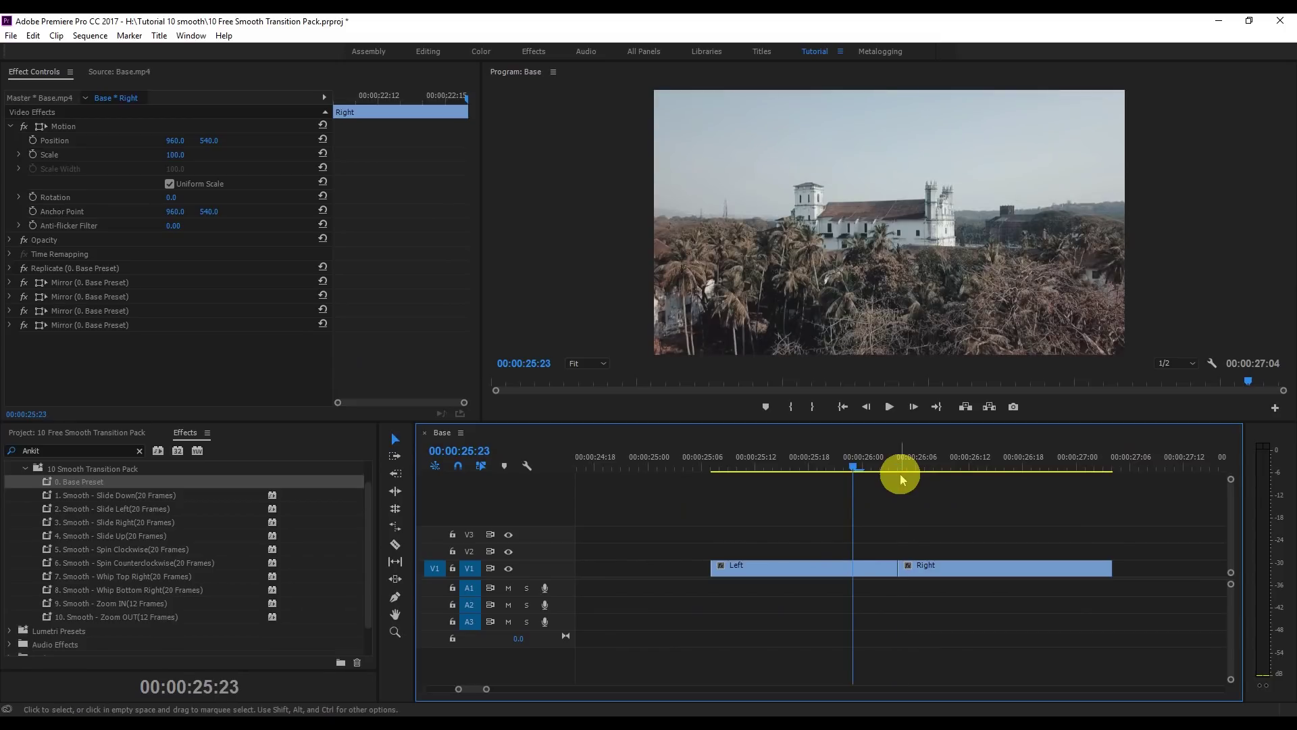
pyautogui.press('Left')
pyautogui.click(863, 566)
pyautogui.hotkey('ctrl', 'k')
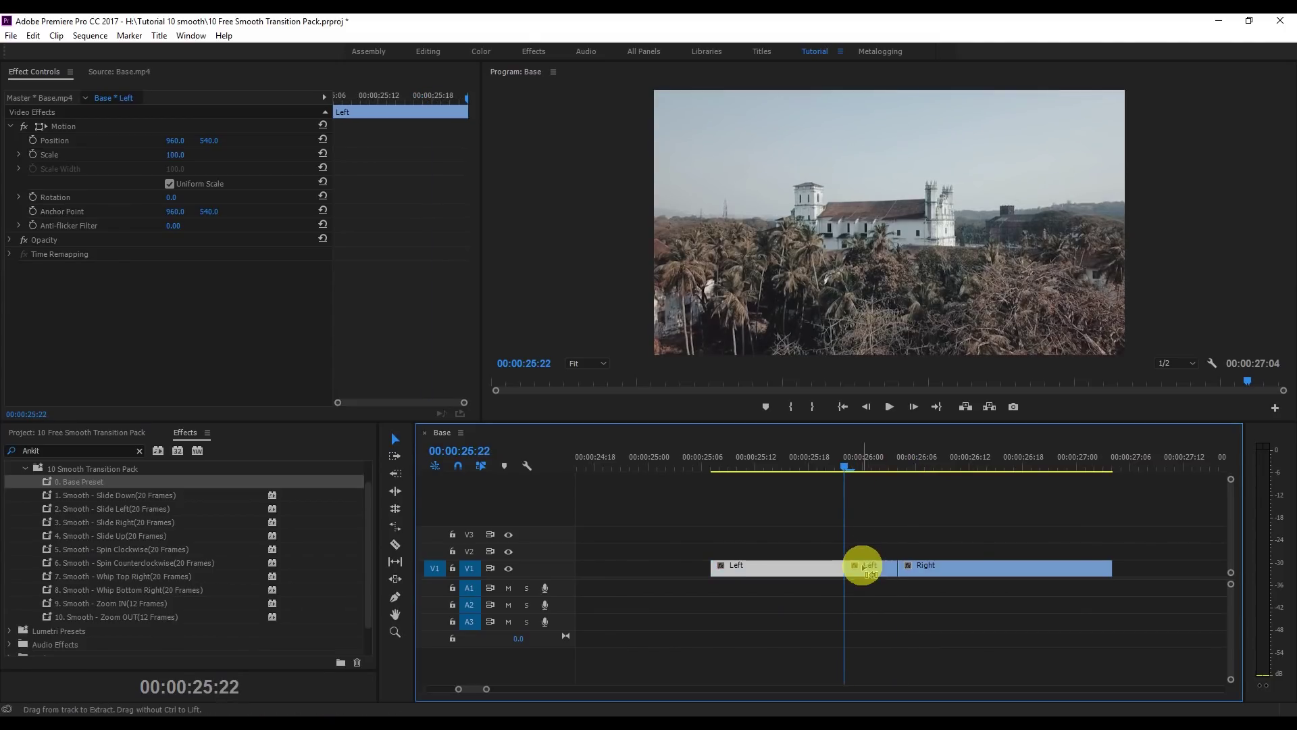
# - Split the Right clip at 00:00:26:10, six frames after the cut
pyautogui.press('space')
pyautogui.press('Left')
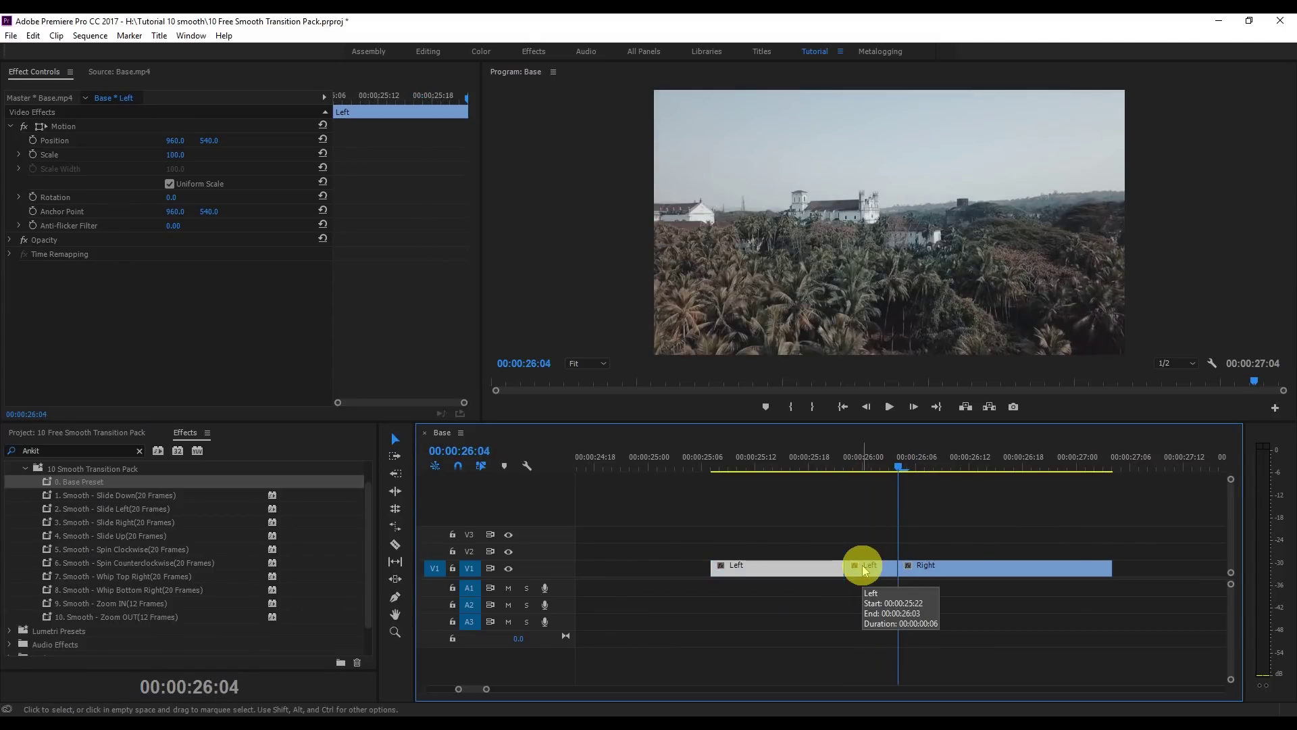
pyautogui.press('space')
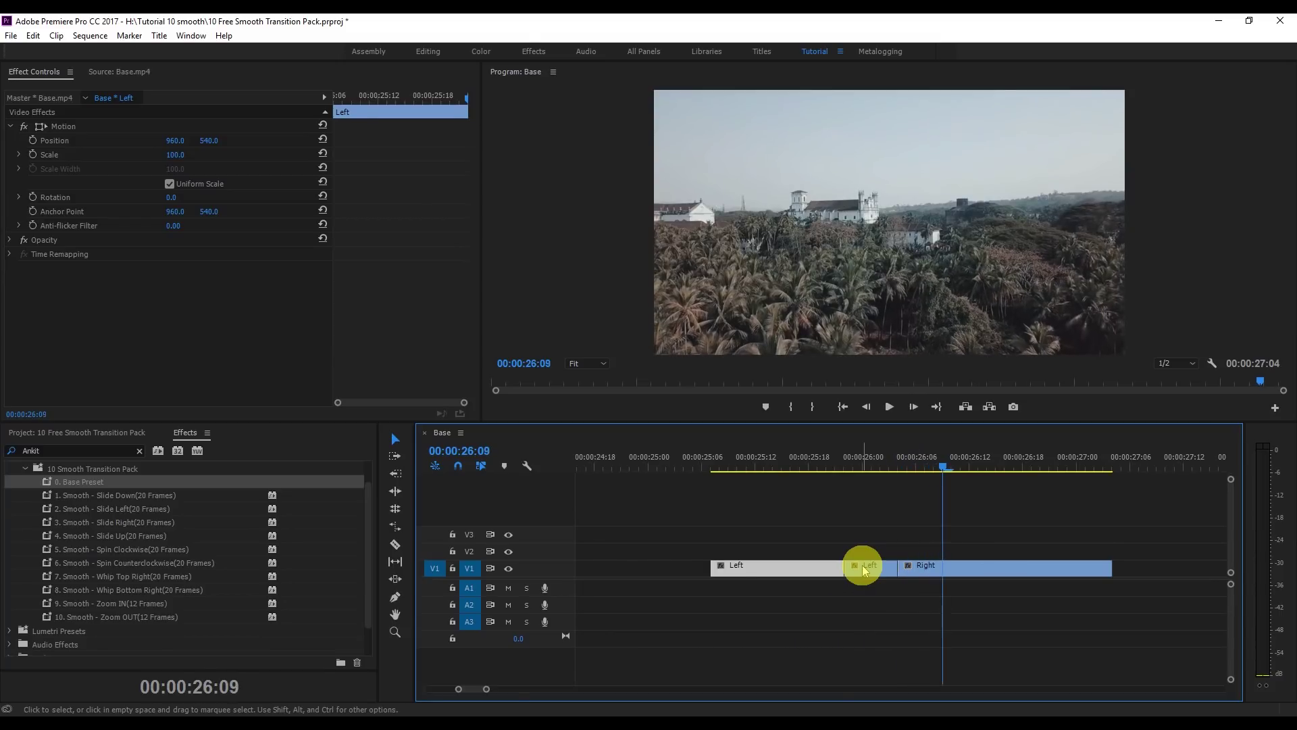
pyautogui.press('space')
pyautogui.click(955, 568)
pyautogui.hotkey('ctrl', 'k')
pyautogui.click(87, 431)
# - Place an Adjustment Layer on V2 spanning 25:22–26:10, deleting the extra copy
pyautogui.click(73, 508)
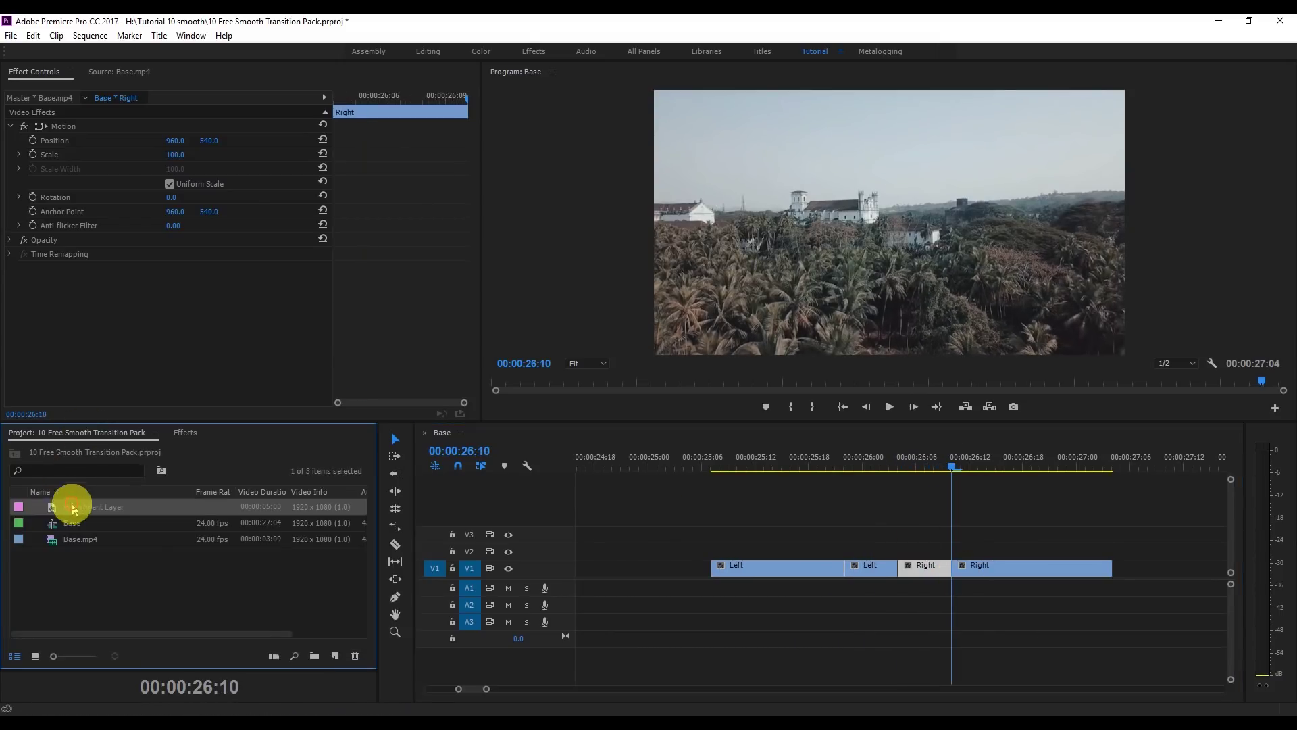
pyautogui.moveTo(72, 508); pyautogui.dragTo(988, 555)
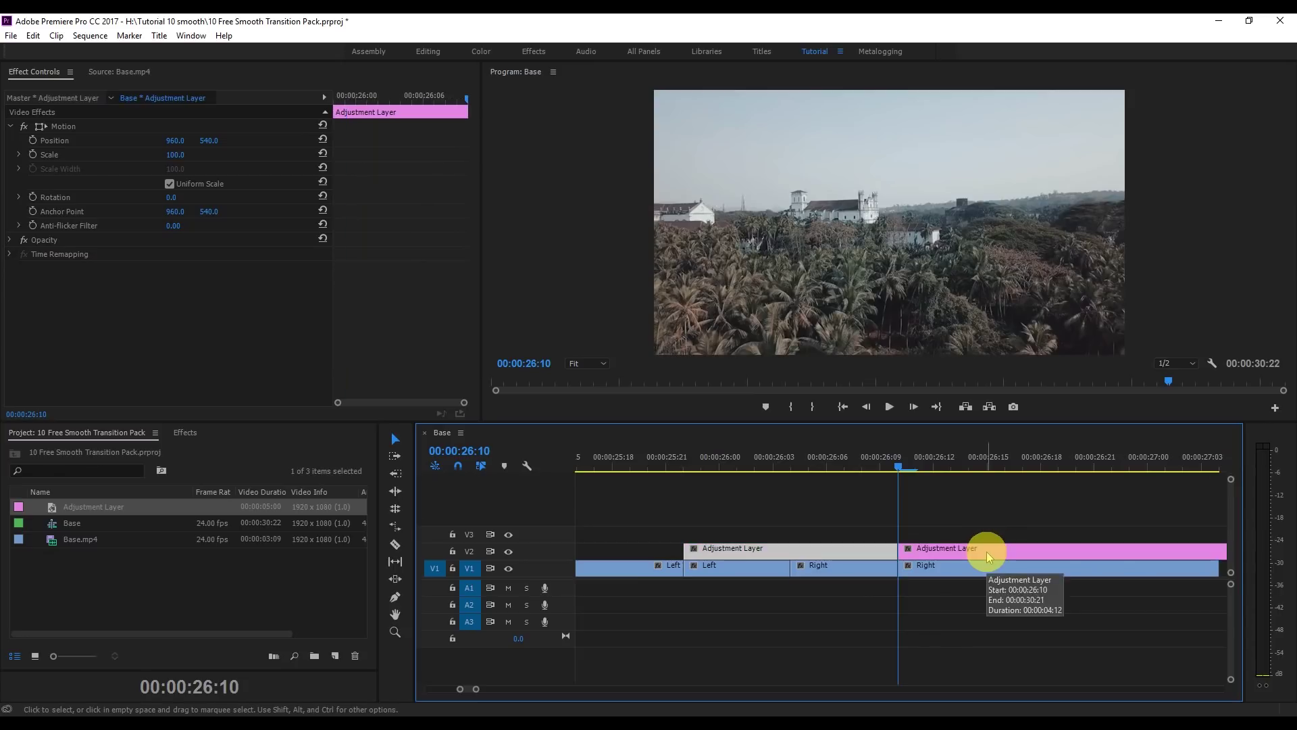
pyautogui.click(986, 553)
pyautogui.press('Delete')
pyautogui.click(788, 545)
# - Apply 10. Smooth - Zoom OUT to the layer and 0. Base Preset to the six-frame Left piece
pyautogui.moveTo(900, 464); pyautogui.dragTo(758, 466)
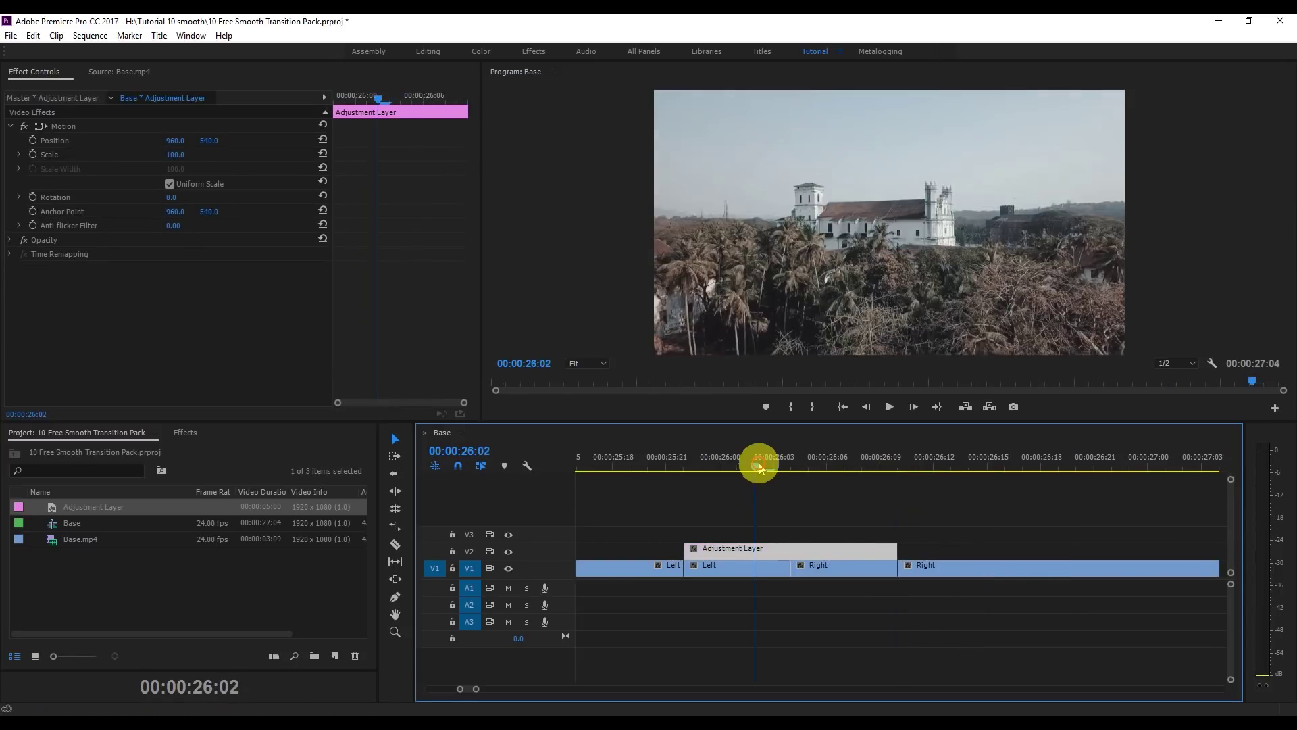
pyautogui.click(188, 432)
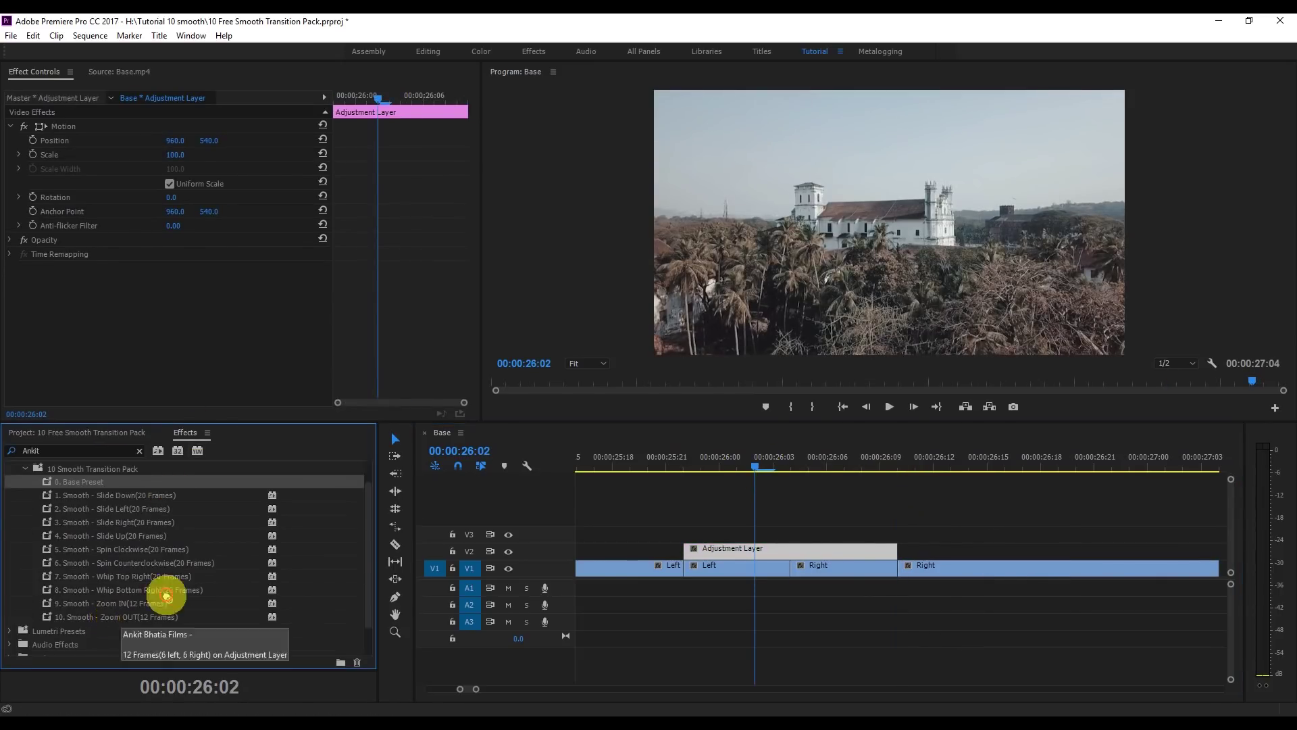
pyautogui.moveTo(163, 616); pyautogui.dragTo(782, 550)
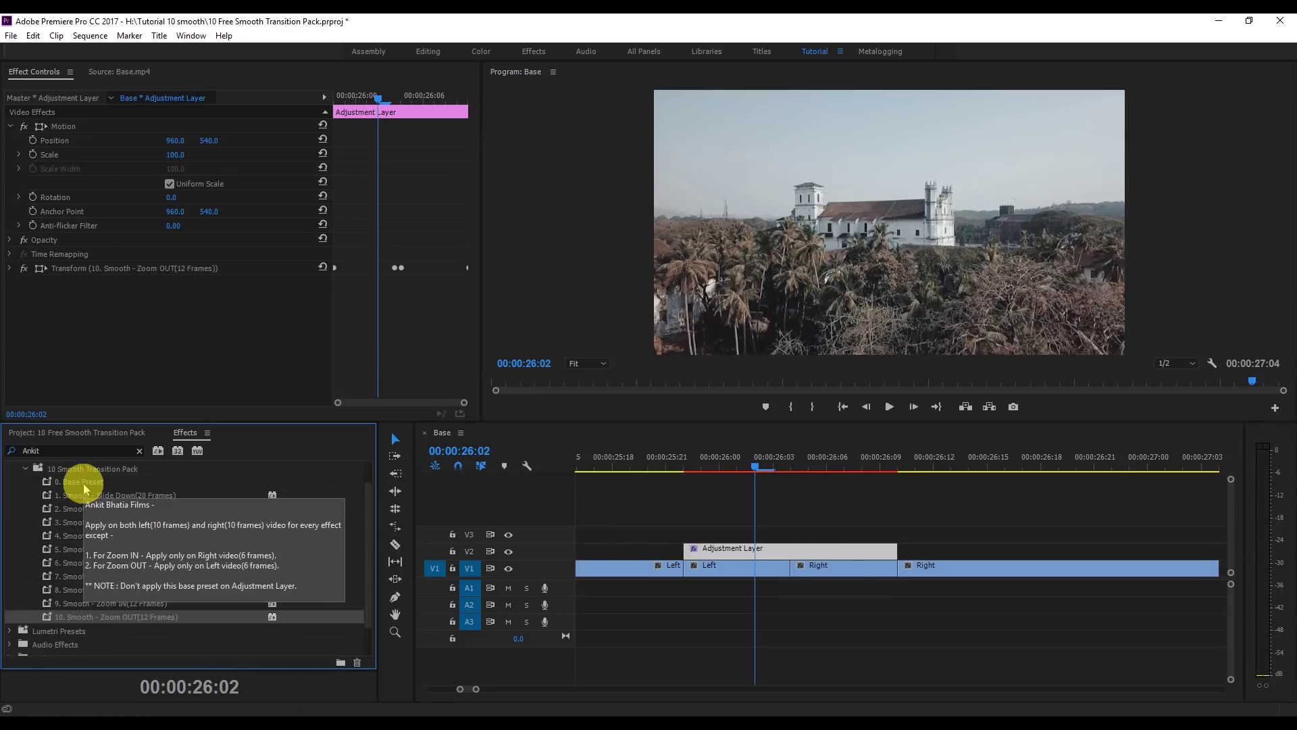
pyautogui.moveTo(84, 486); pyautogui.dragTo(710, 568)
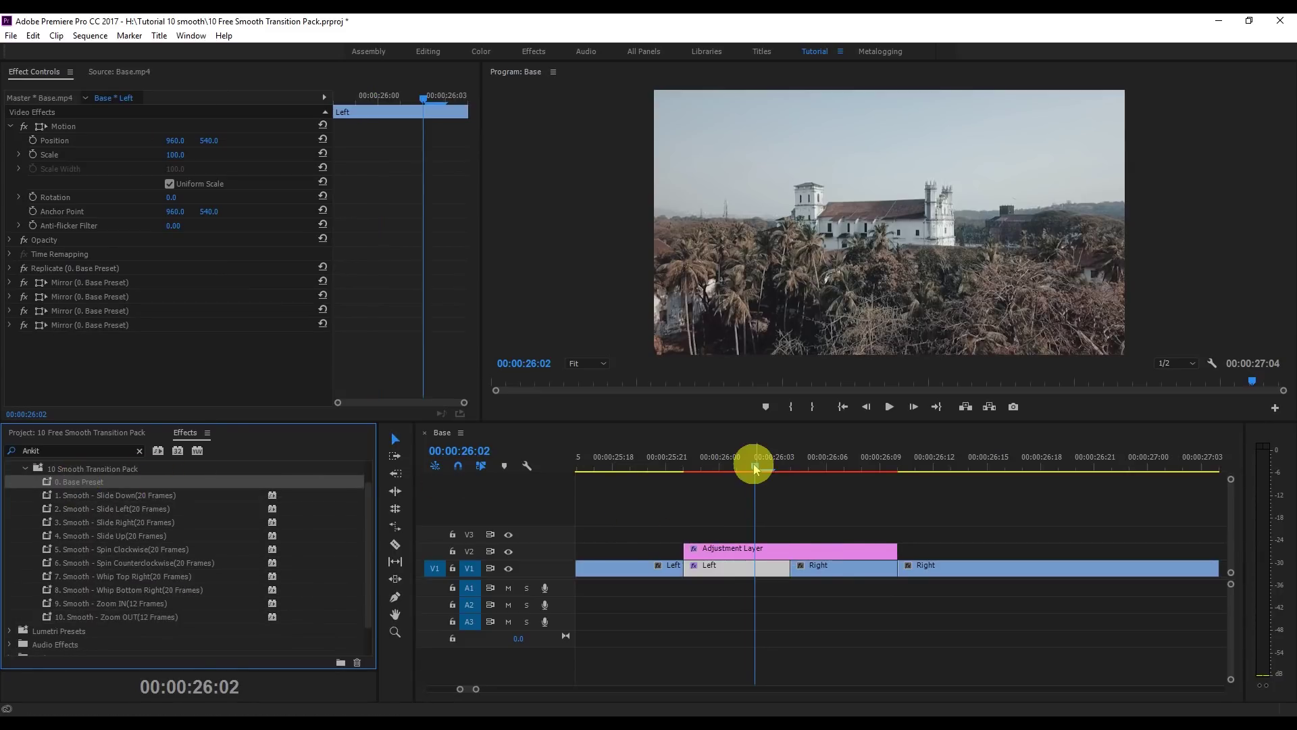
pyautogui.scroll(-3, 752, 464)
pyautogui.moveTo(753, 463); pyautogui.dragTo(781, 471)
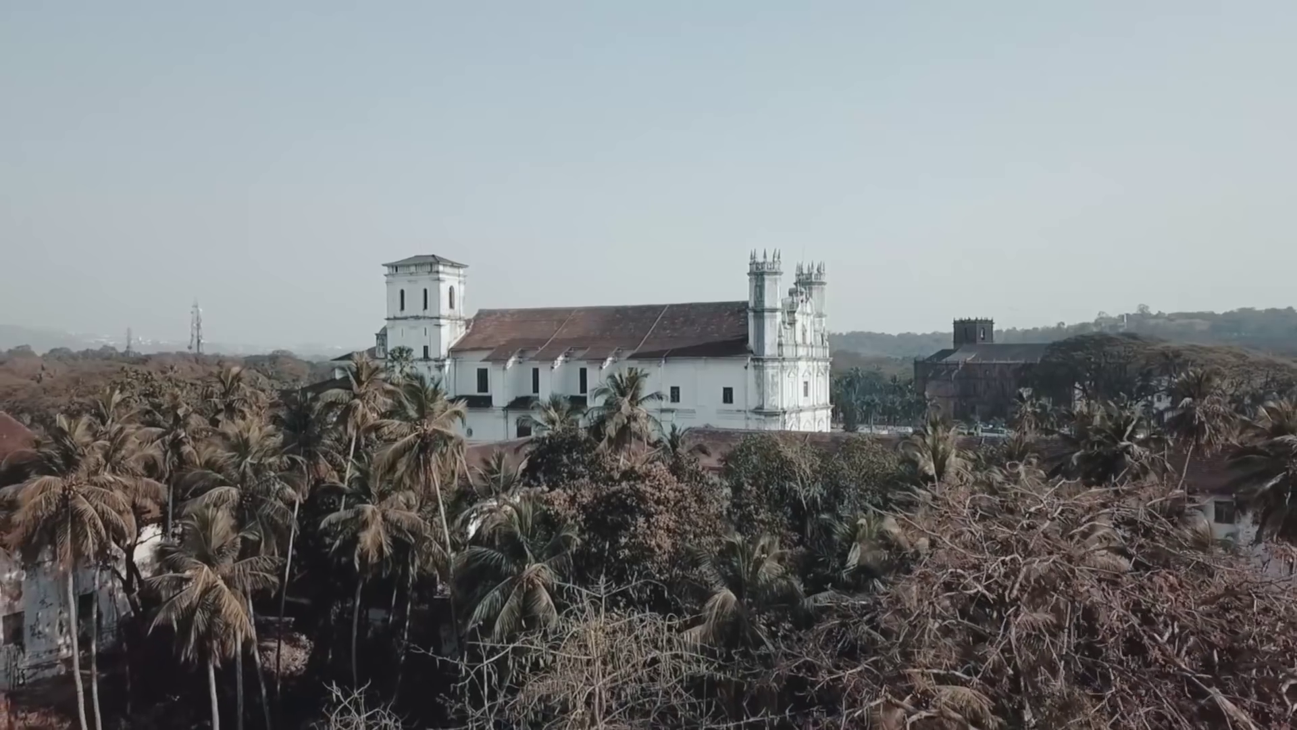
# - Scrub through the zoom-out transition to preview it
pyautogui.moveTo(780, 471); pyautogui.dragTo(918, 477)
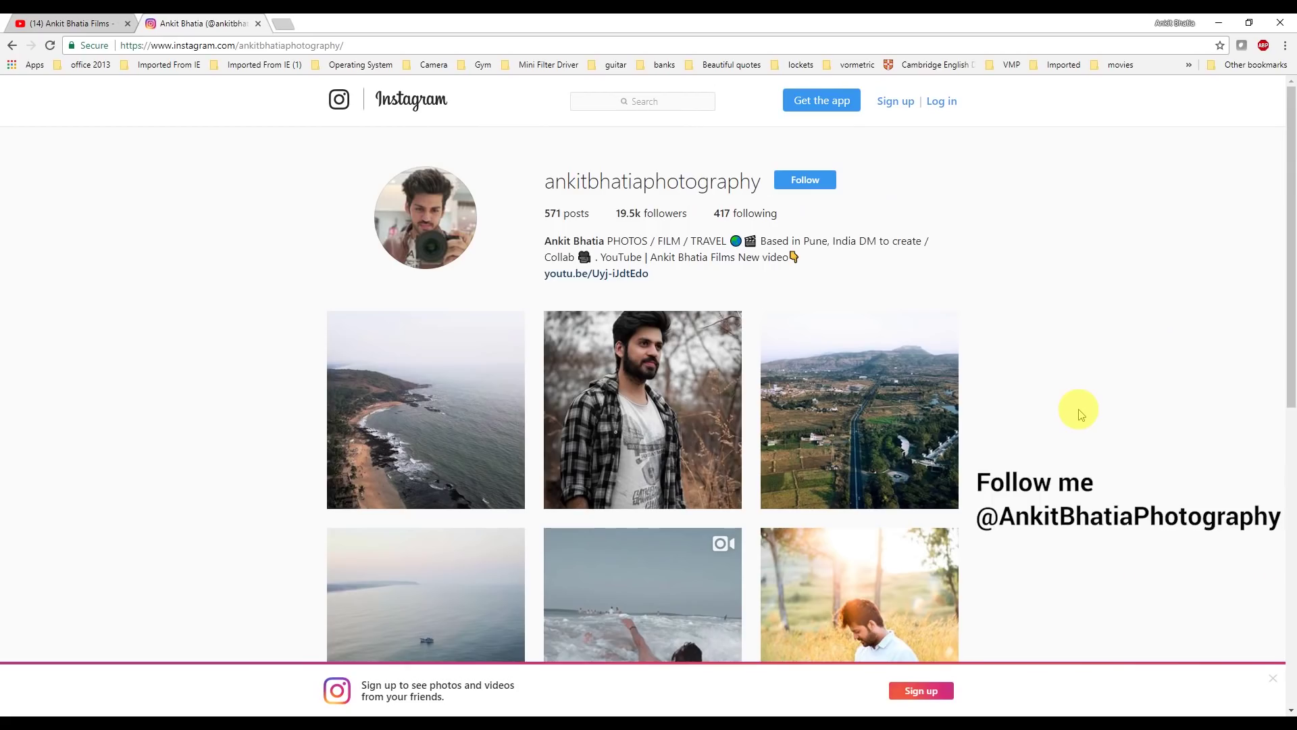
# - Scroll down the Instagram photography profile in the browser
pyautogui.scroll(-12, 1080, 414)
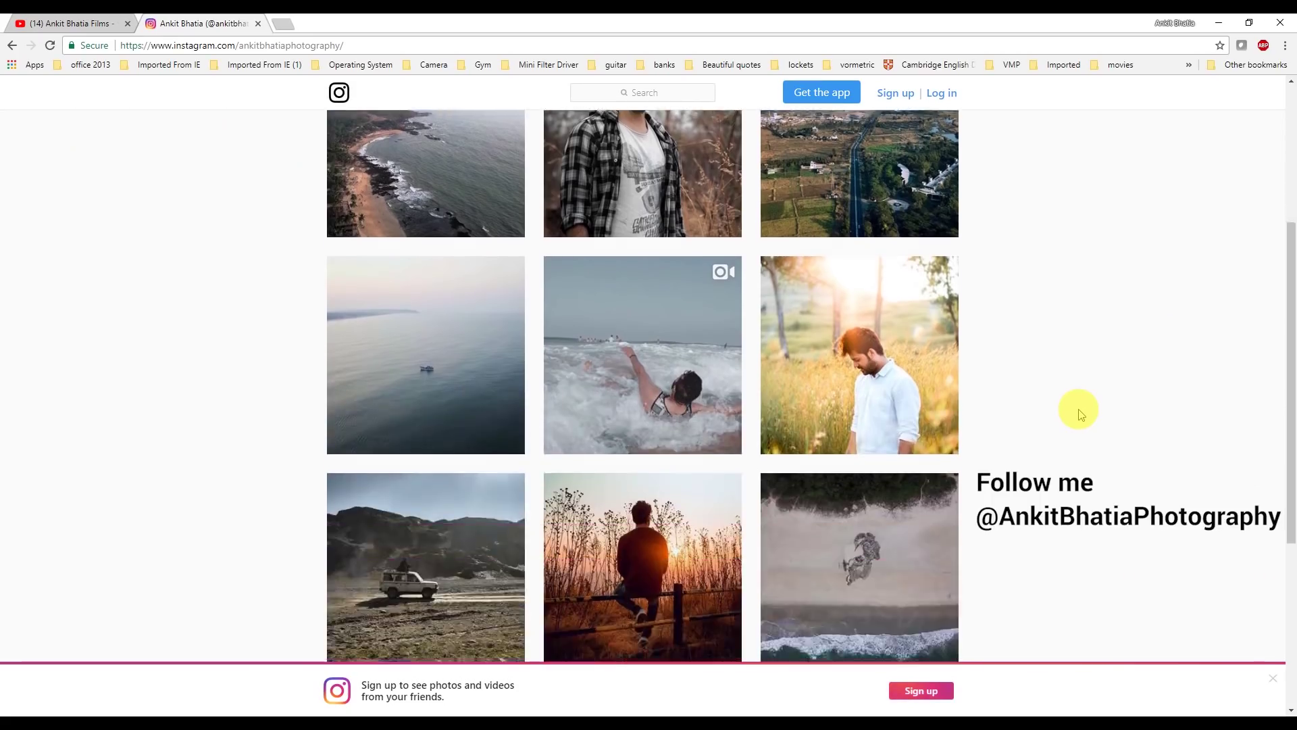